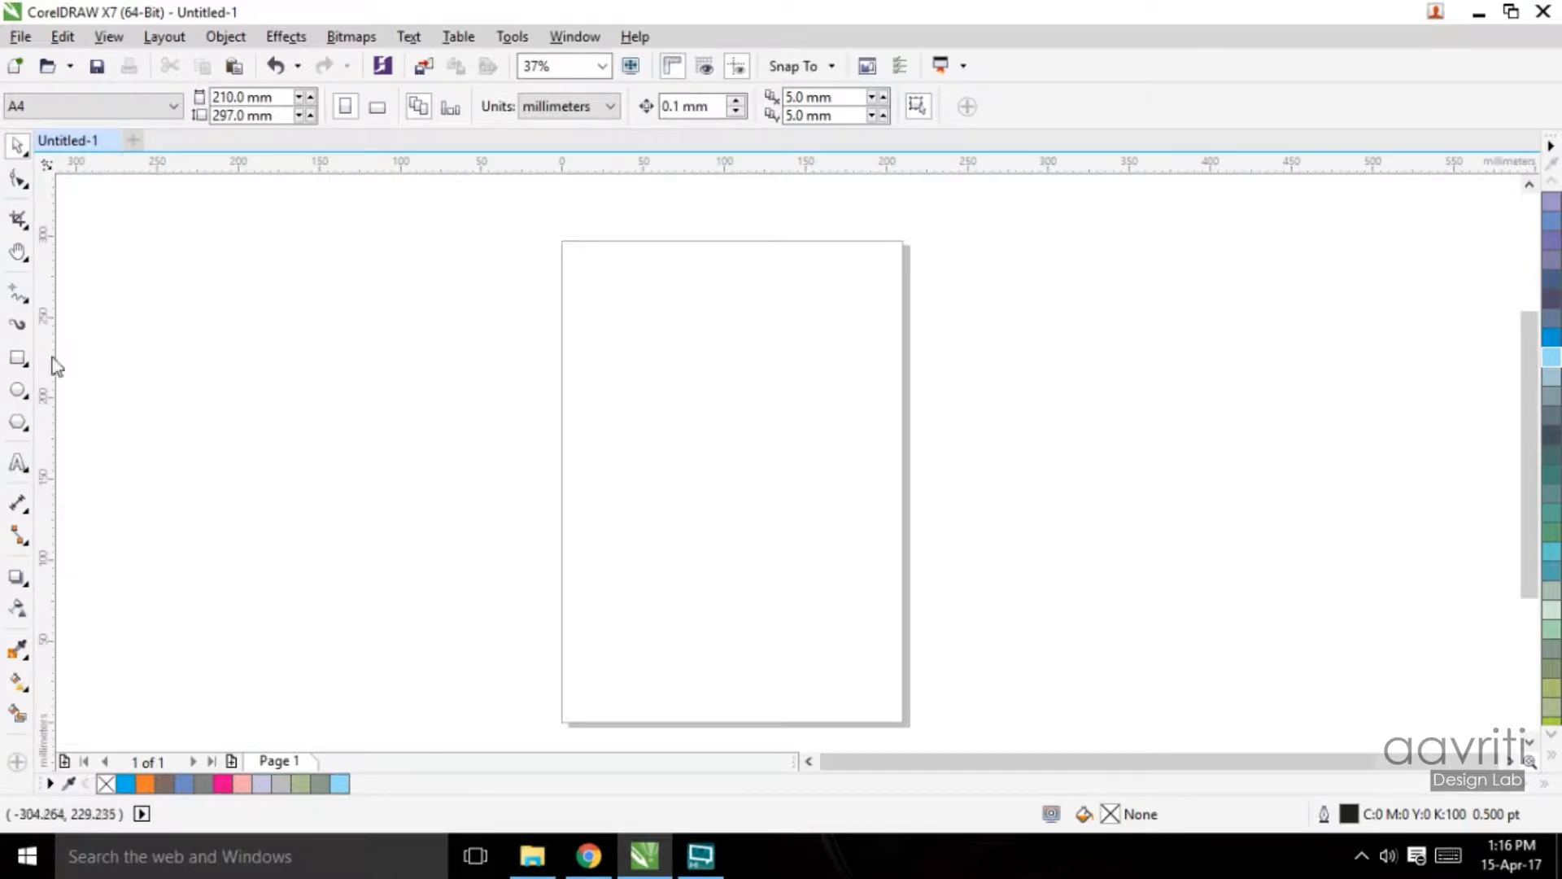
Step: Draw a rectangle about 129 × 108 mm mid-page, a square about 61 mm wide below it, and one about 65 mm wide above it
{"action": "left_click", "coordinate": [18, 358]}
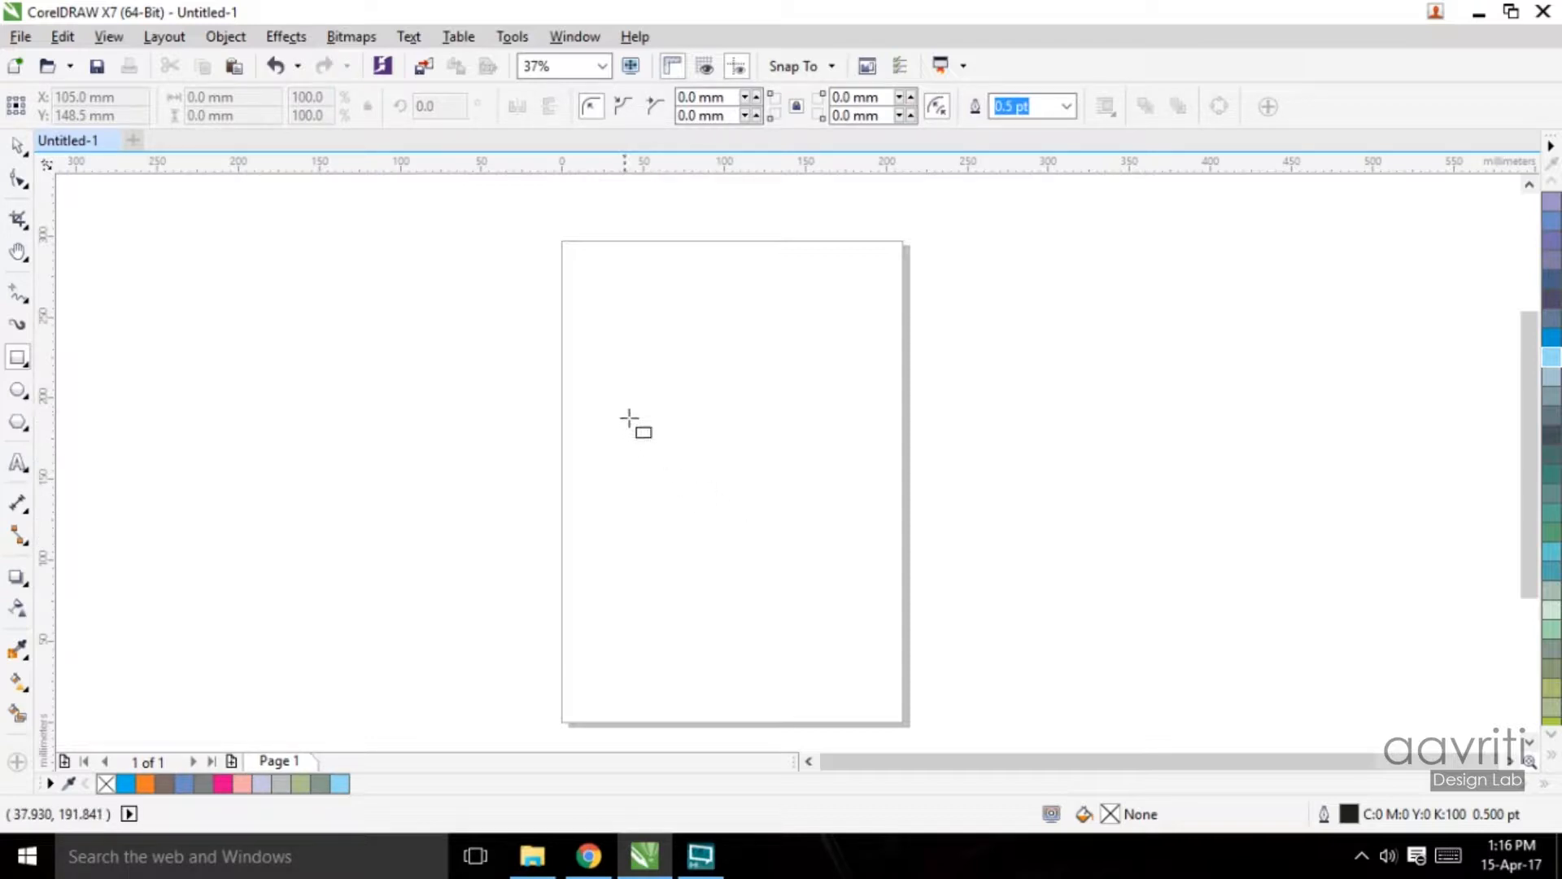
{"action": "left_click_drag", "start_coordinate": [631, 382], "coordinate": [825, 581]}
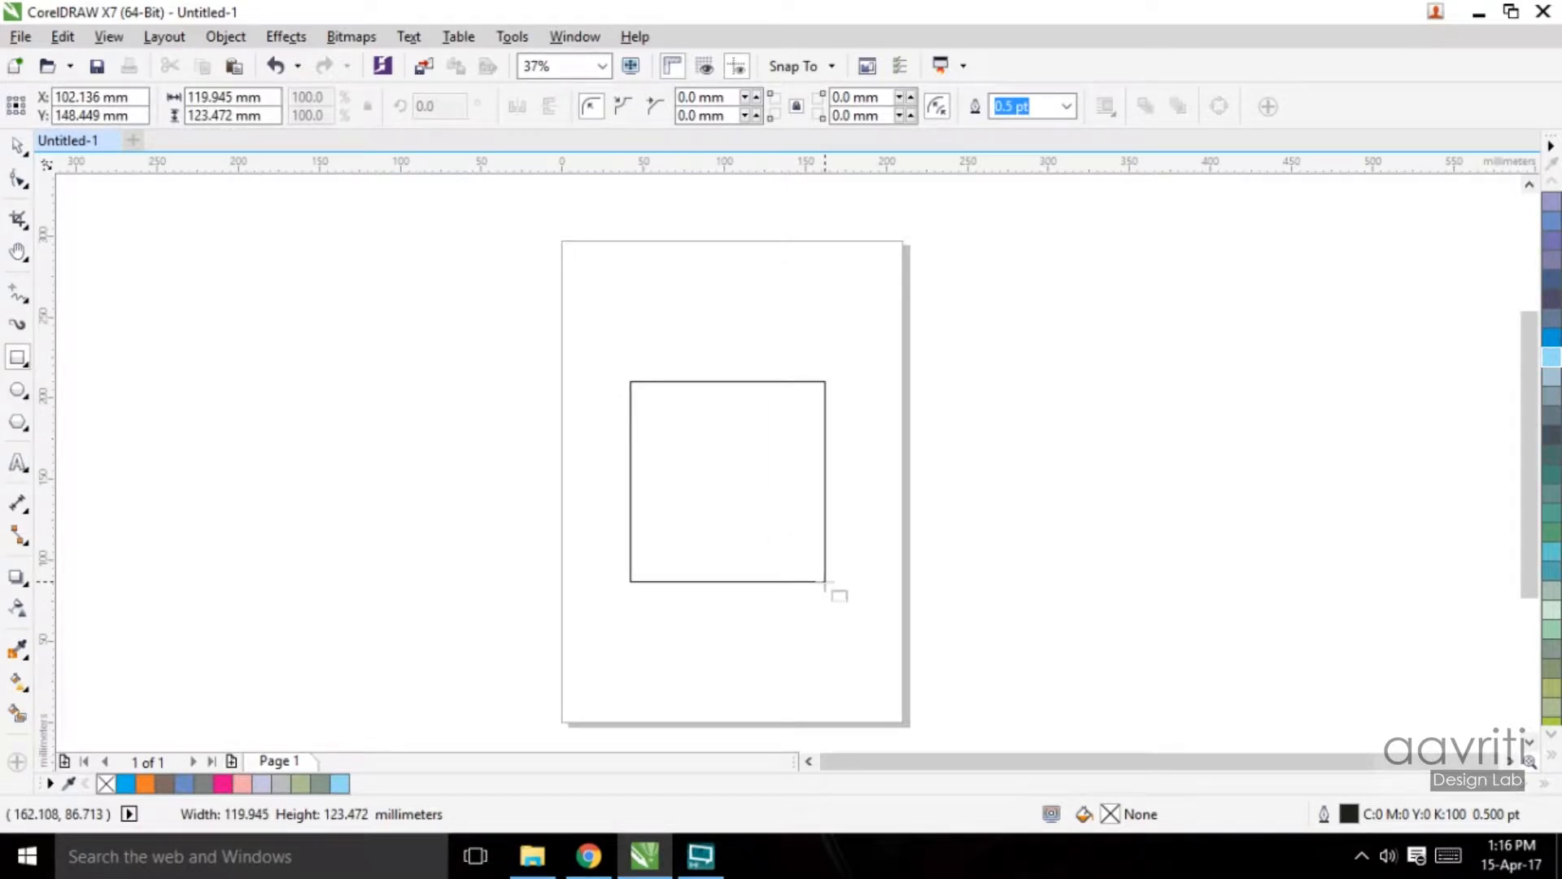
{"action": "mouse_move", "coordinate": [824, 581]}
{"action": "left_mouse_down"}
{"action": "mouse_move", "coordinate": [808, 373]}
{"action": "mouse_move", "coordinate": [823, 261]}
{"action": "mouse_move", "coordinate": [607, 388]}
{"action": "mouse_move", "coordinate": [516, 257]}
{"action": "mouse_move", "coordinate": [841, 557]}
{"action": "left_mouse_up"}
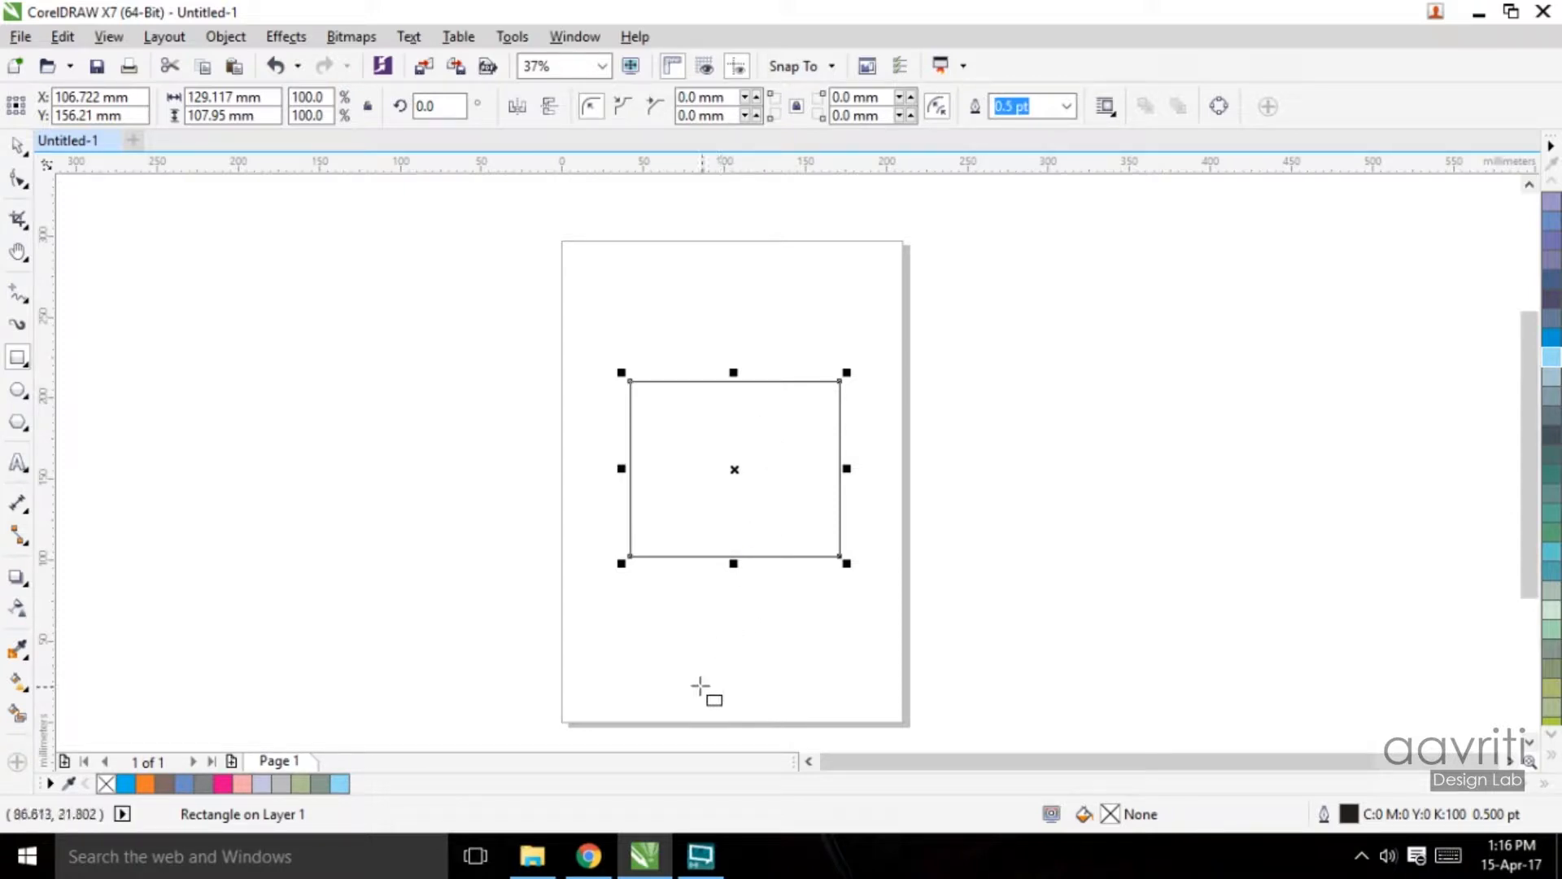
{"action": "left_click_drag", "start_coordinate": [681, 593], "coordinate": [777, 661]}
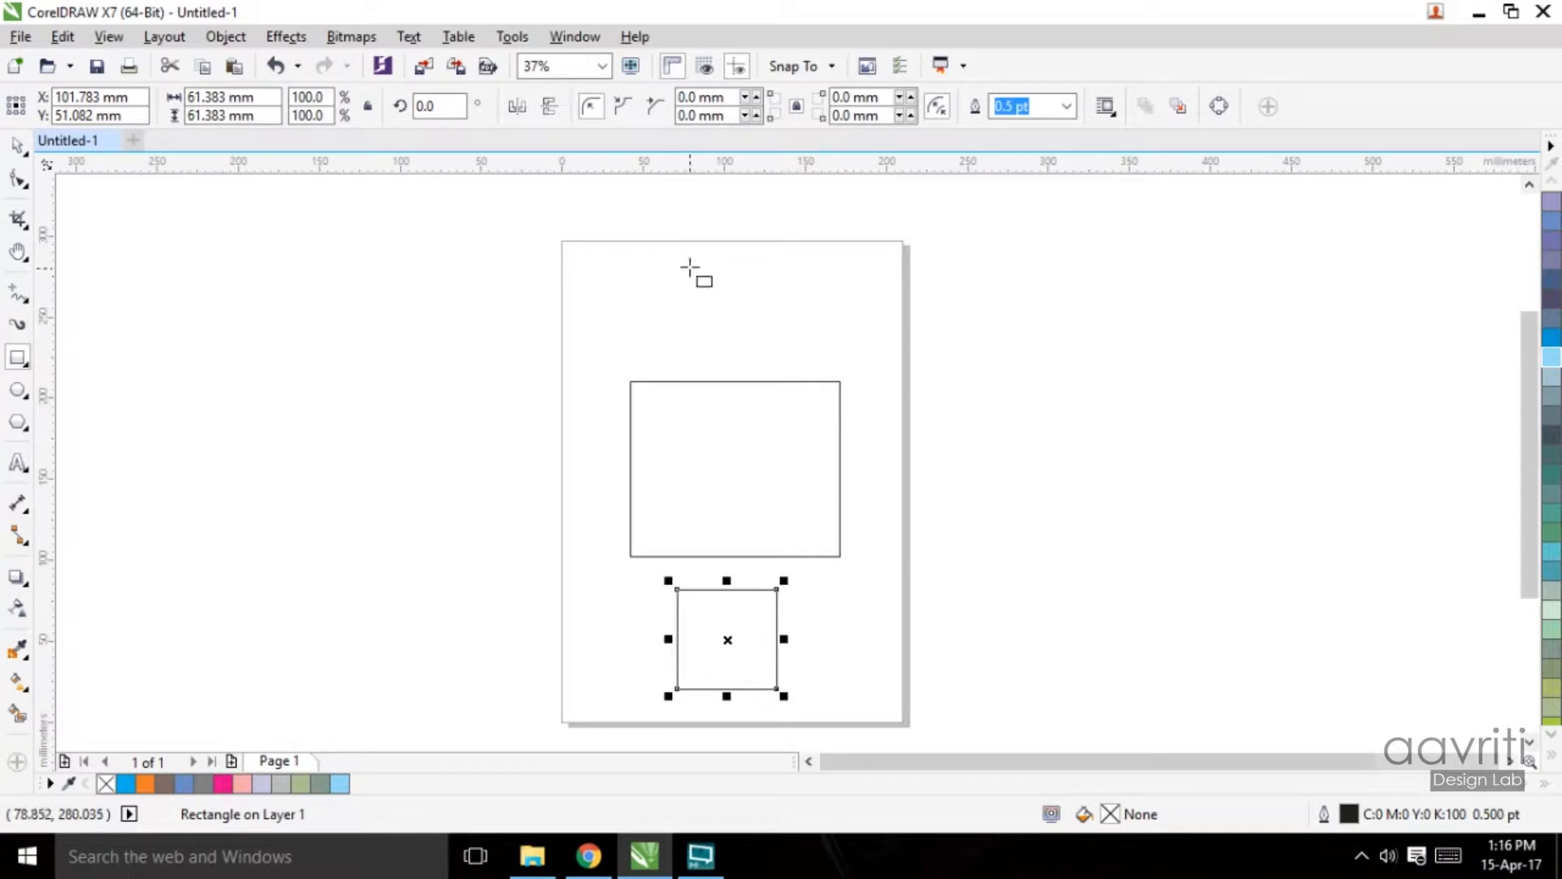
{"action": "left_click_drag", "start_coordinate": [683, 254], "coordinate": [790, 359]}
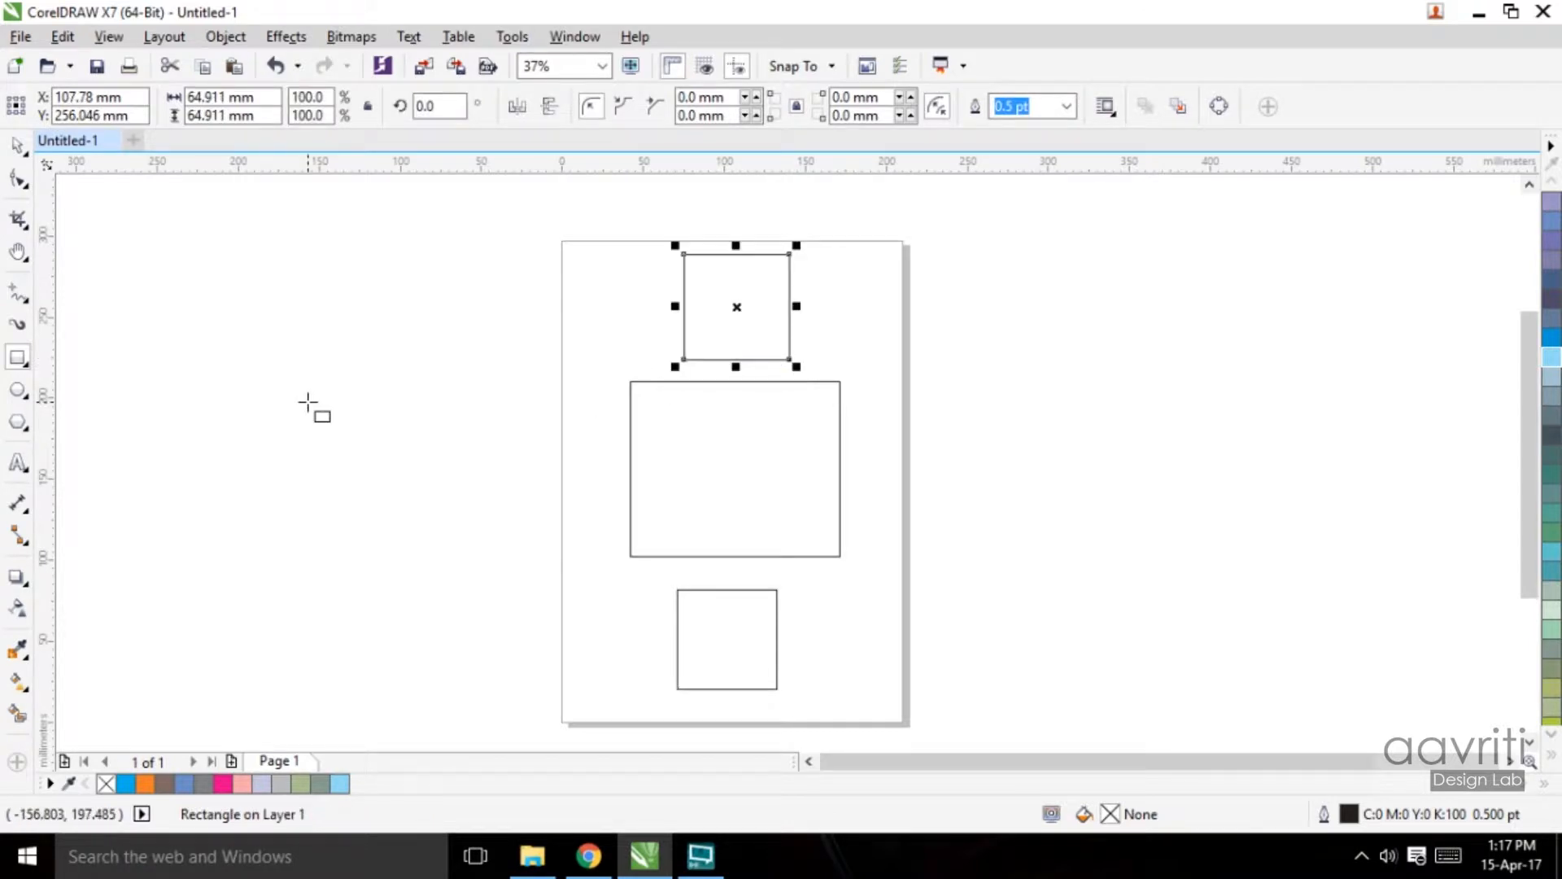
Step: Select the rectangle and both squares together and delete them from the page
{"action": "left_click", "coordinate": [17, 145]}
{"action": "left_click_drag", "start_coordinate": [636, 228], "coordinate": [567, 225]}
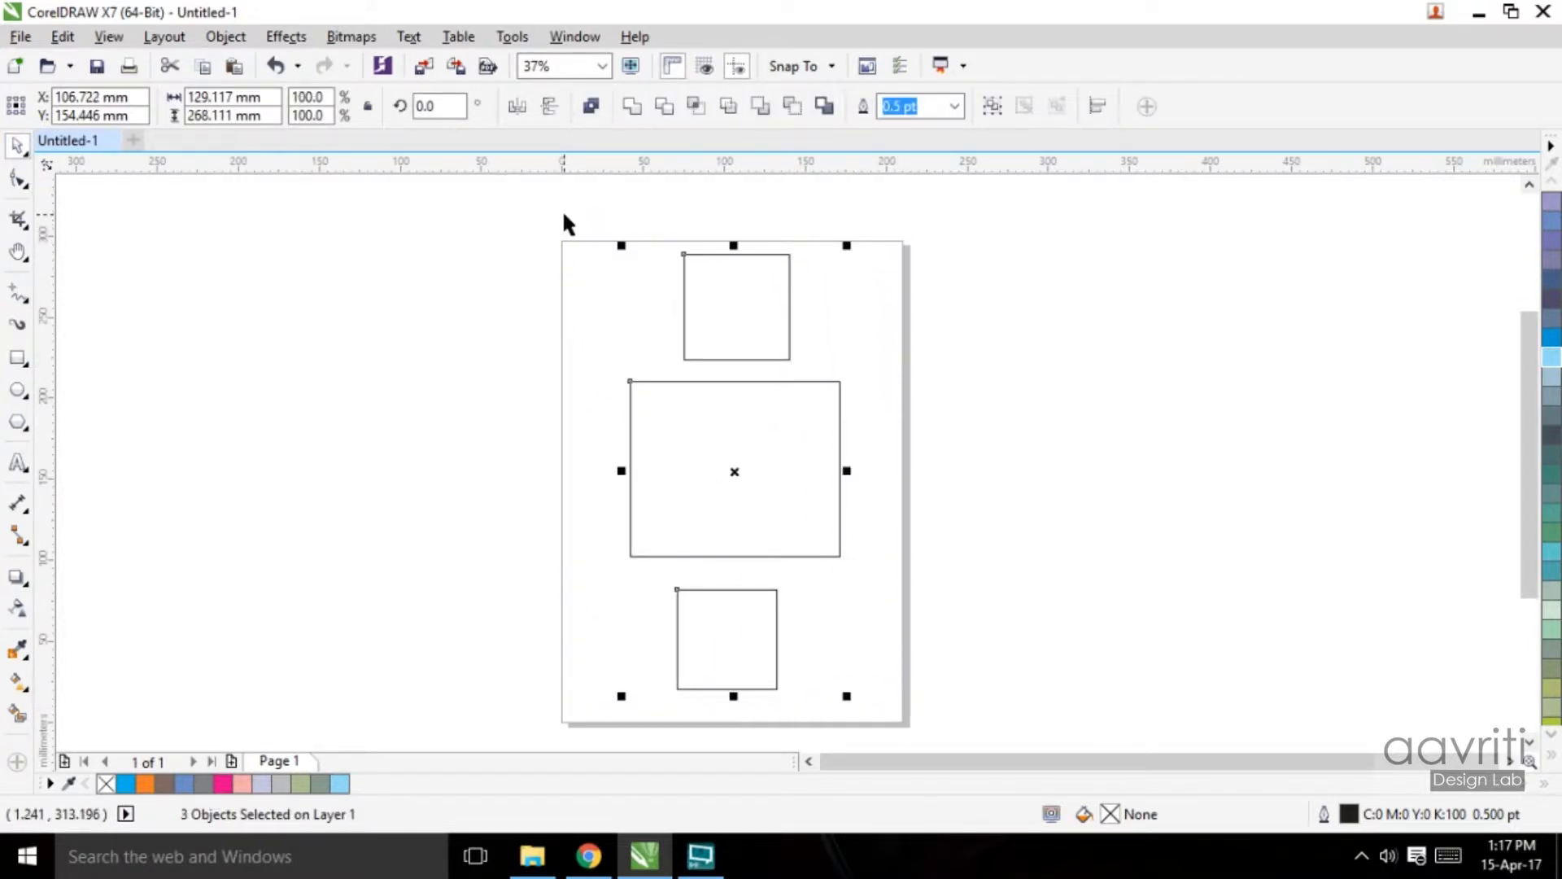
{"action": "key", "text": "Delete"}
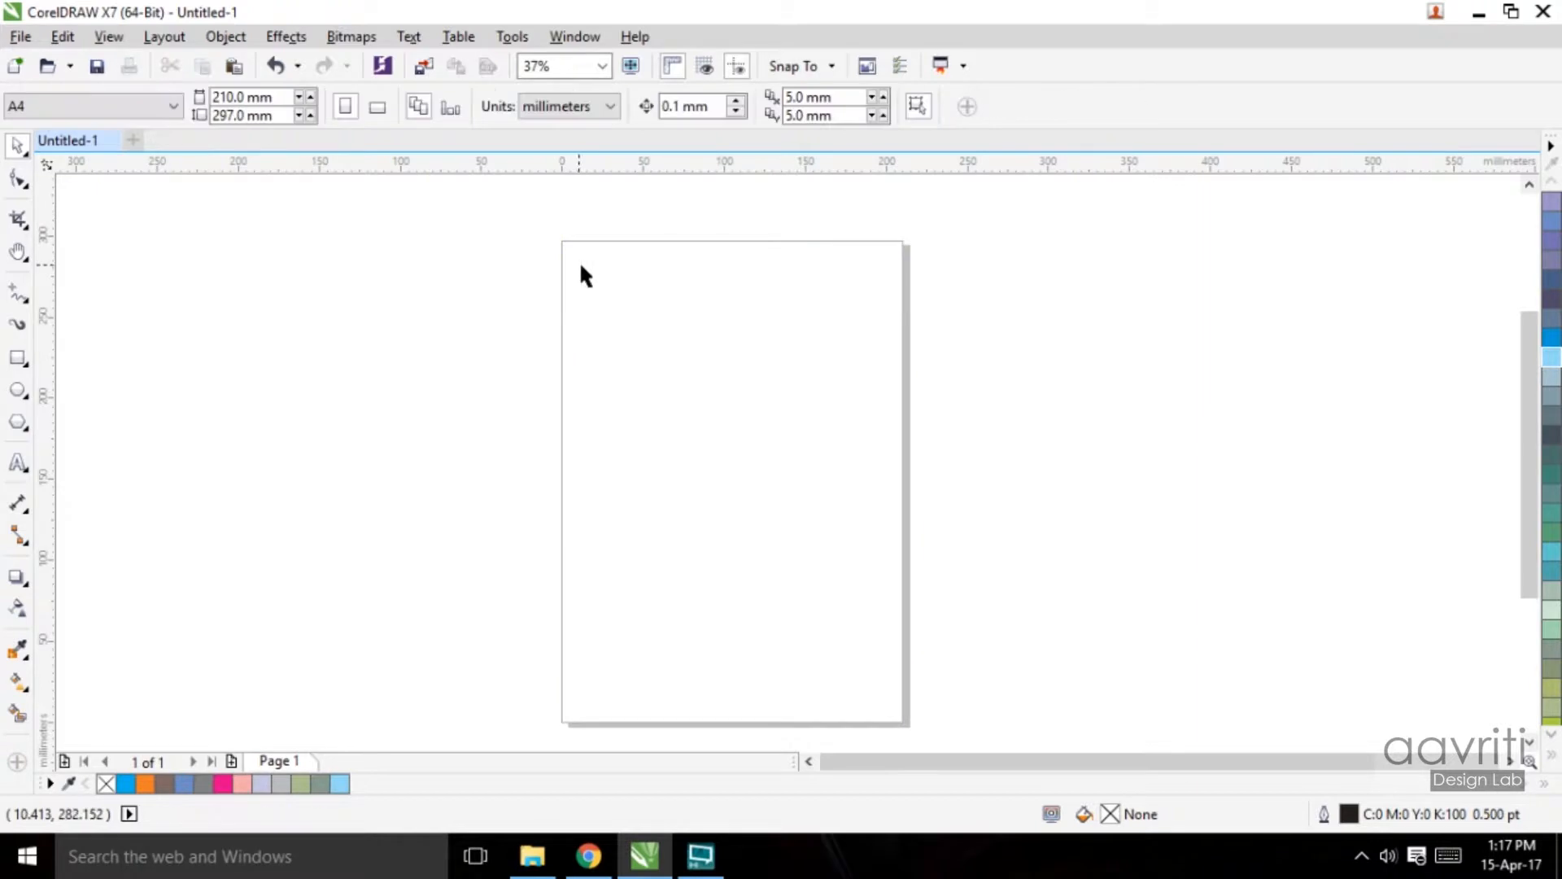
Step: Draw a circle about 102 mm in diameter mid-page and a five-sided polygon about 86 × 82 mm below it
{"action": "left_click", "coordinate": [18, 392]}
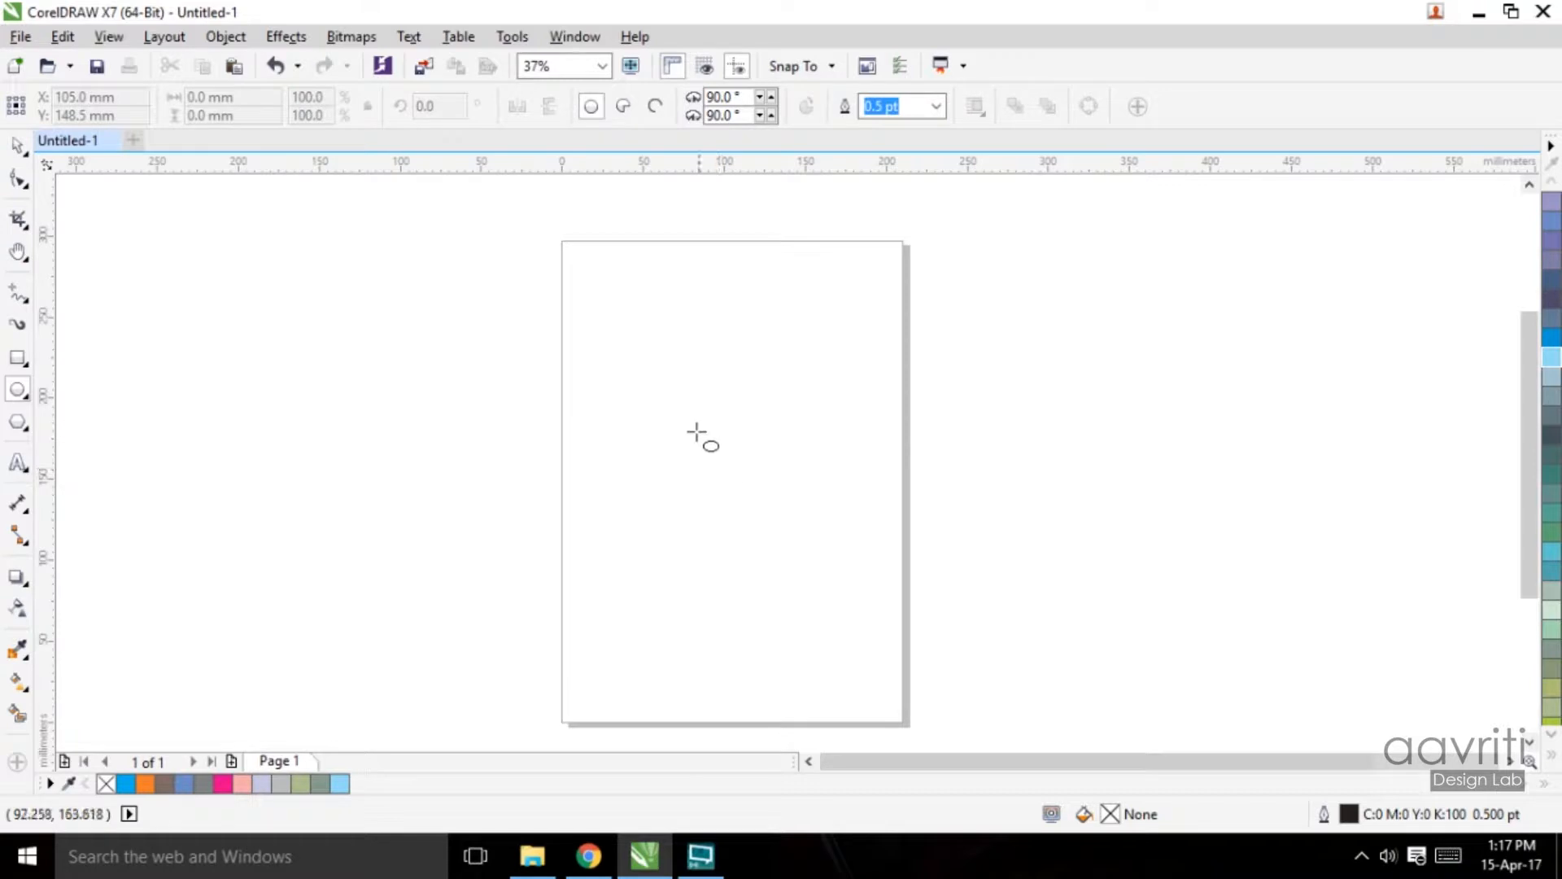
{"action": "left_click_drag", "start_coordinate": [645, 359], "coordinate": [789, 534]}
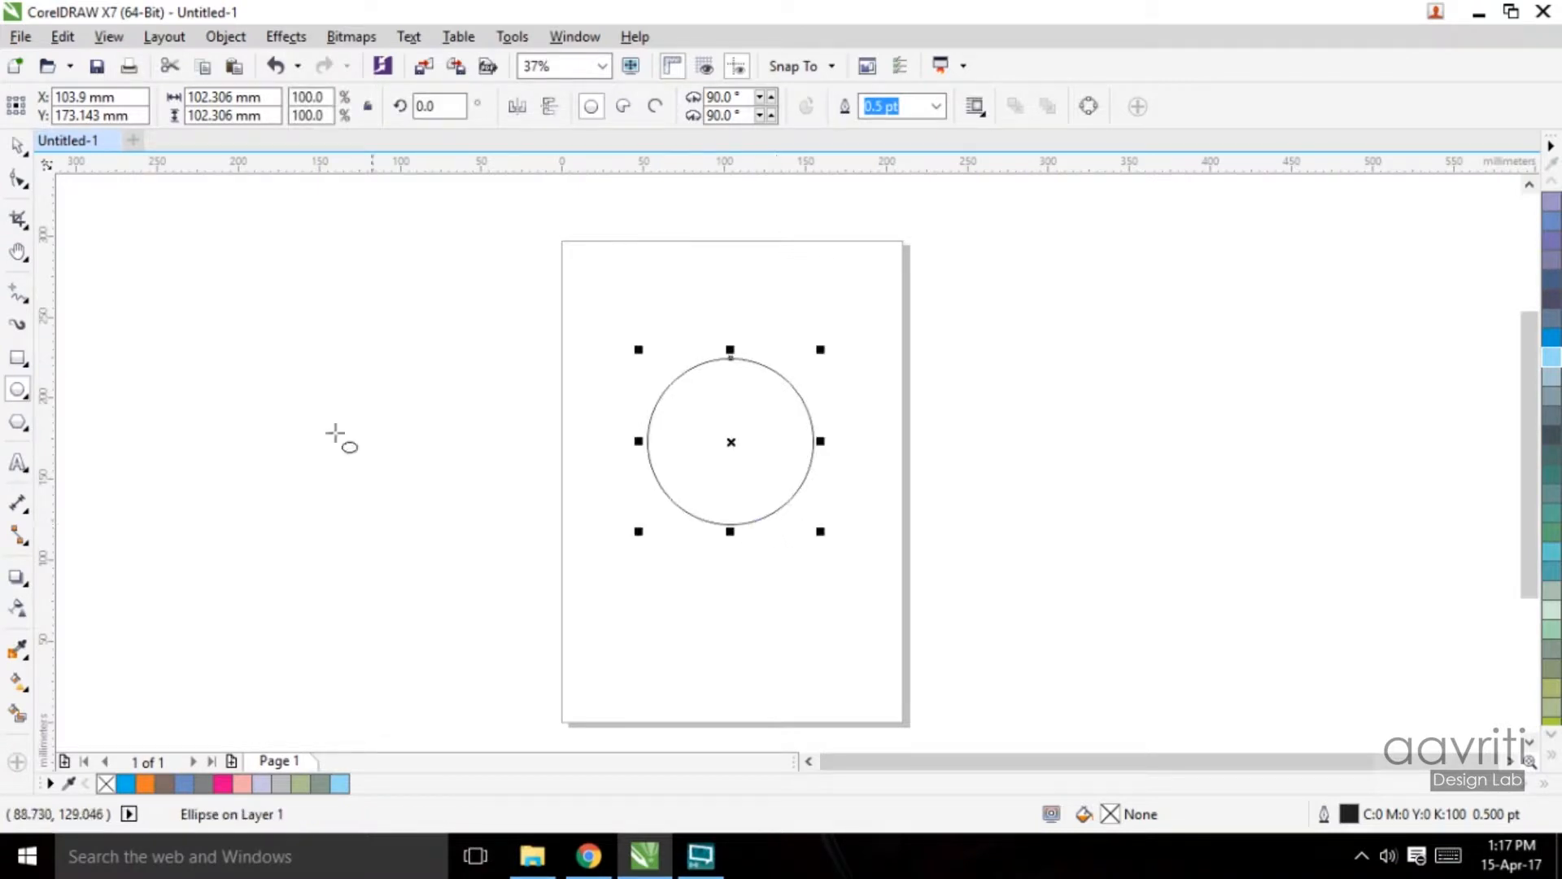
{"action": "left_click", "coordinate": [18, 427]}
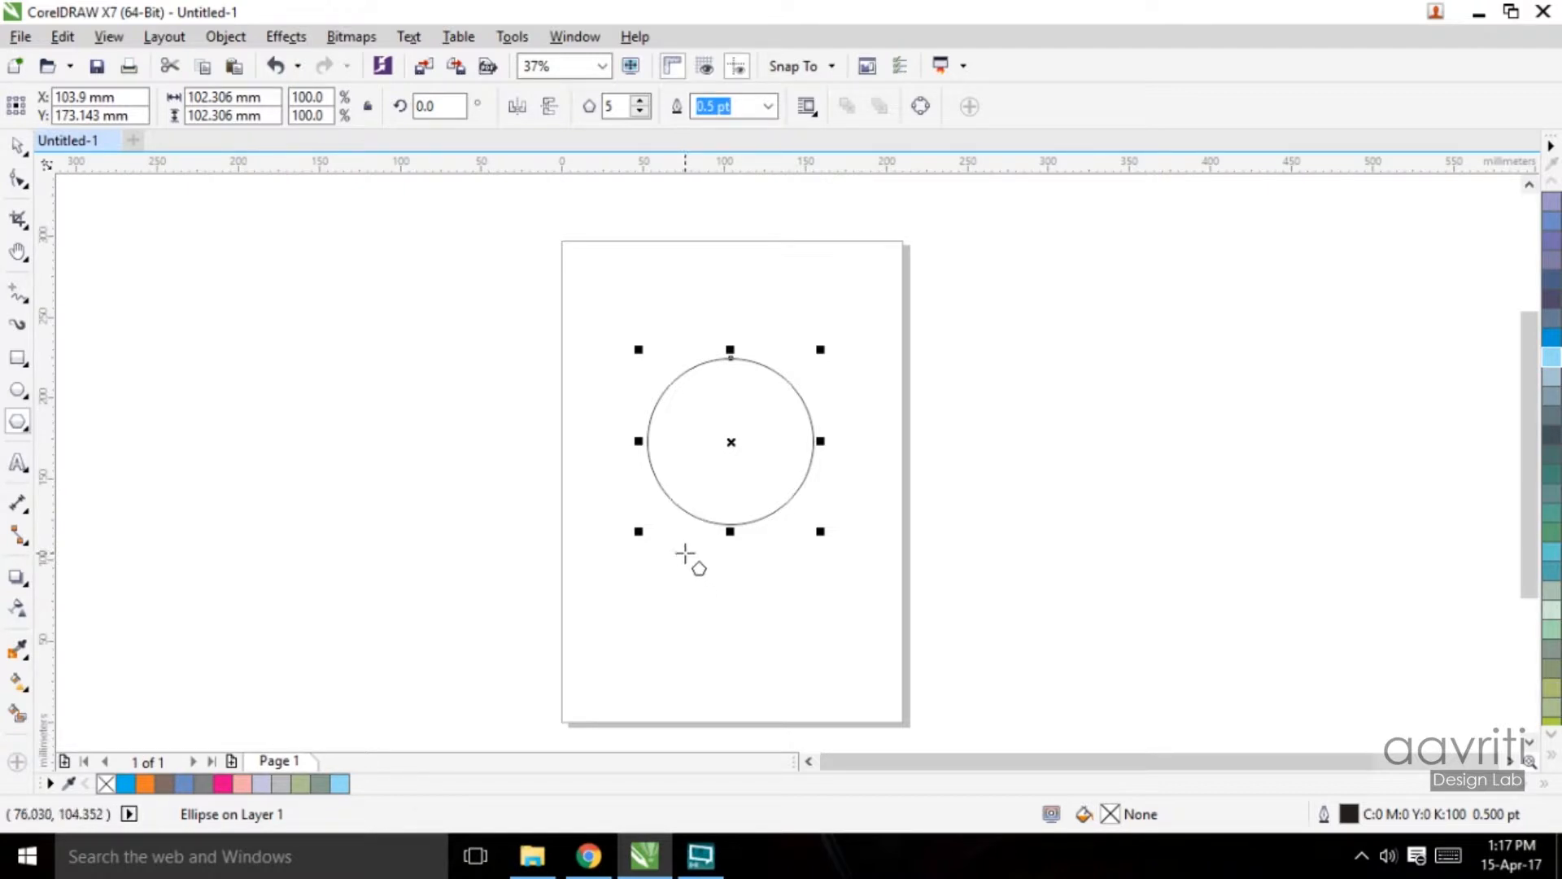
{"action": "left_click_drag", "start_coordinate": [685, 554], "coordinate": [830, 652]}
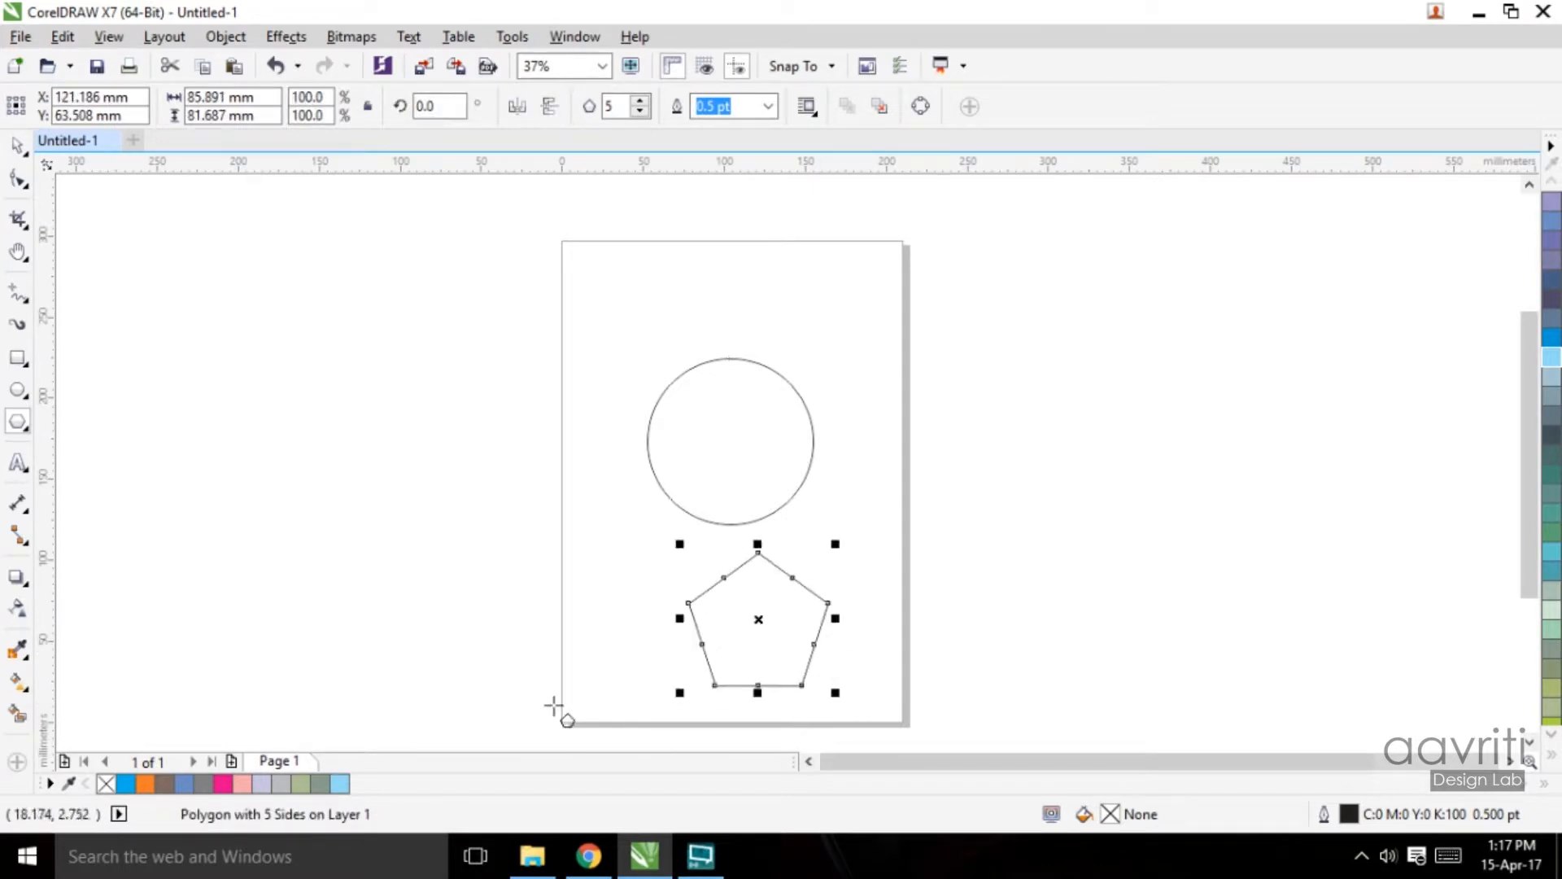
Step: Select the circle and the pentagon together and delete them
{"action": "left_click", "coordinate": [17, 146]}
{"action": "left_click_drag", "start_coordinate": [617, 303], "coordinate": [910, 727]}
{"action": "key", "text": "Delete"}
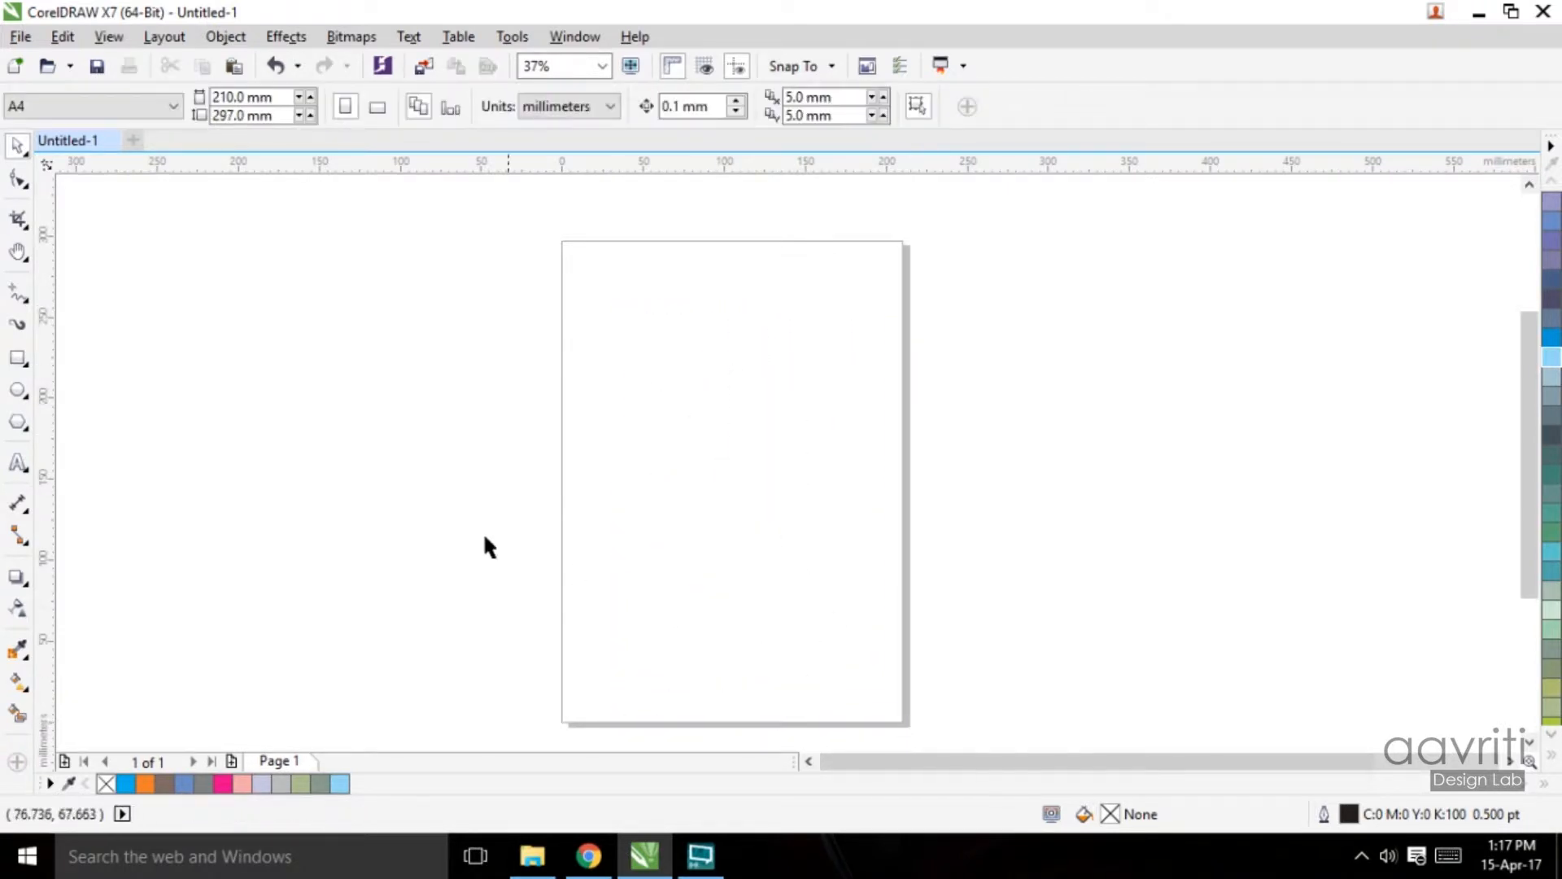
Step: Draw a circle about 130 mm in diameter on the page, then delete it
{"action": "left_click", "coordinate": [20, 393]}
{"action": "left_click_drag", "start_coordinate": [653, 399], "coordinate": [766, 573]}
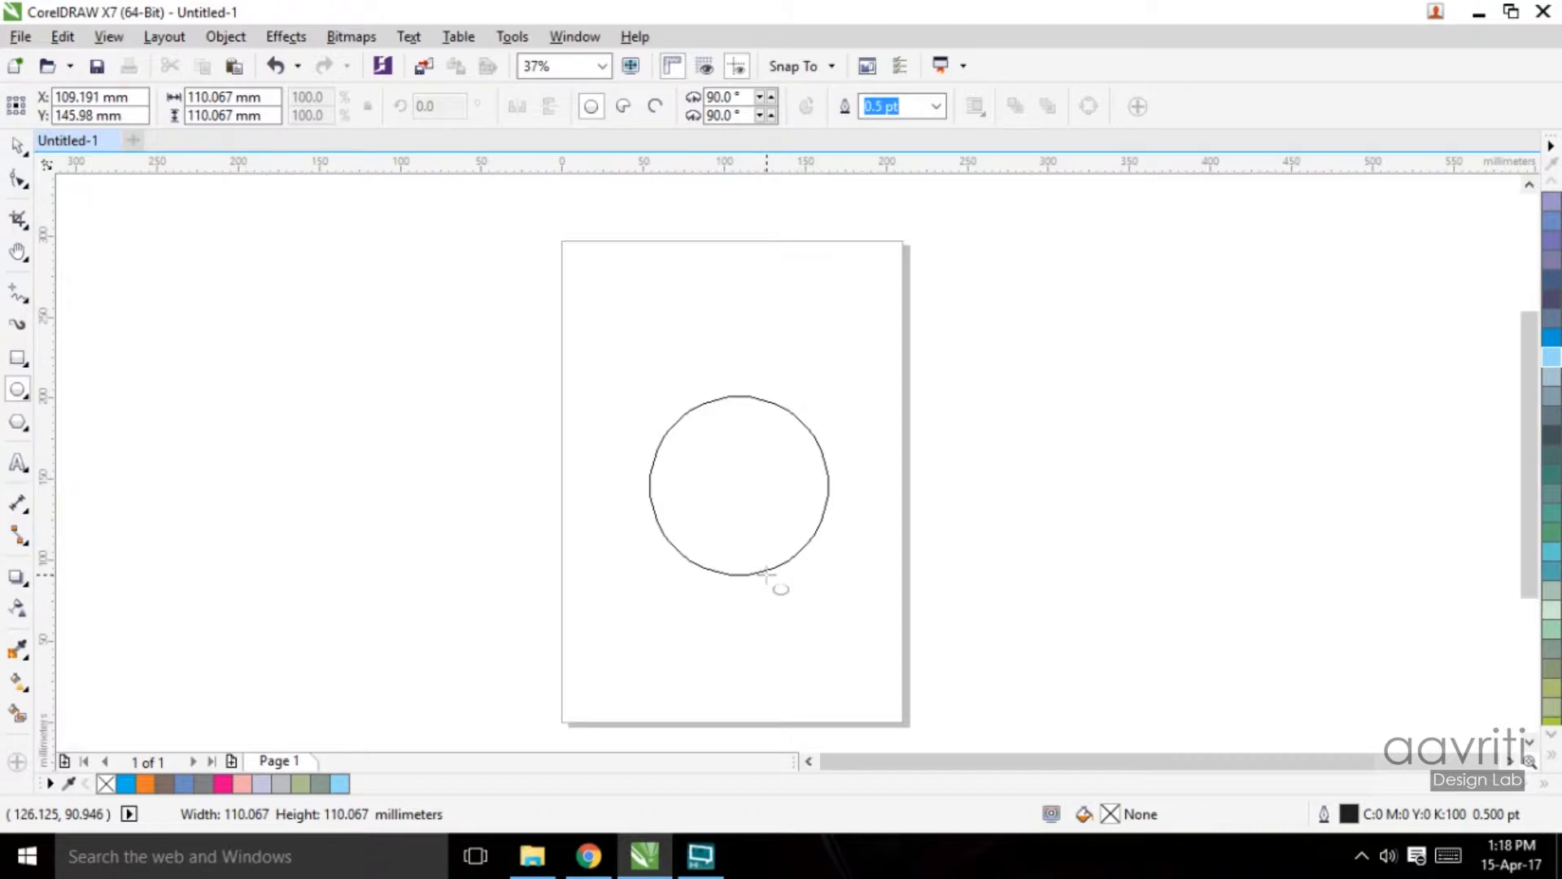
{"action": "left_click_drag", "start_coordinate": [766, 573], "coordinate": [868, 615]}
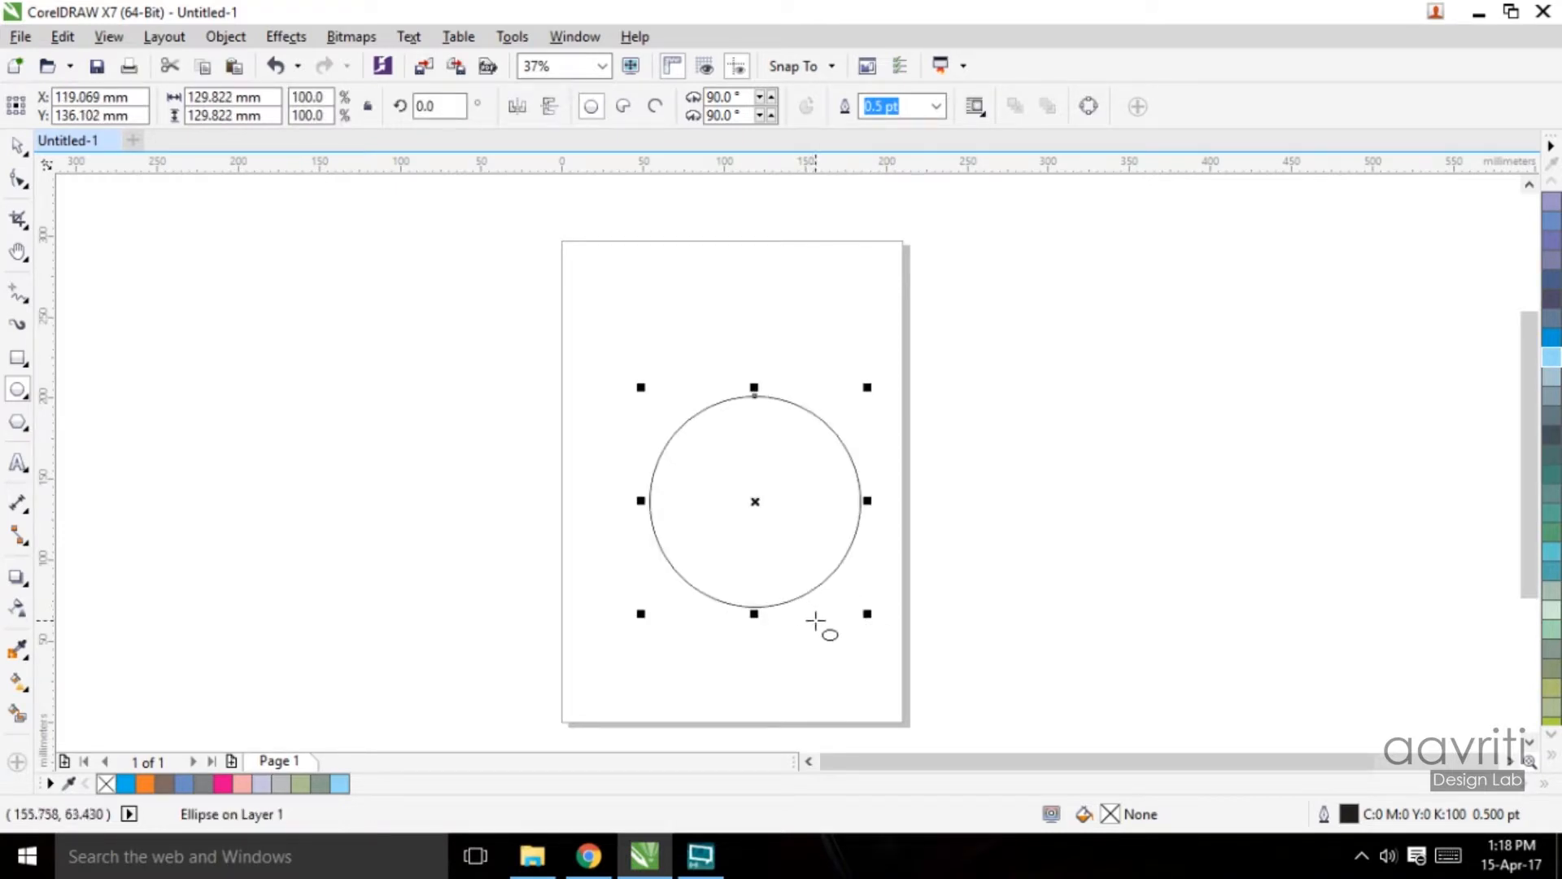
{"action": "key", "text": "Delete"}
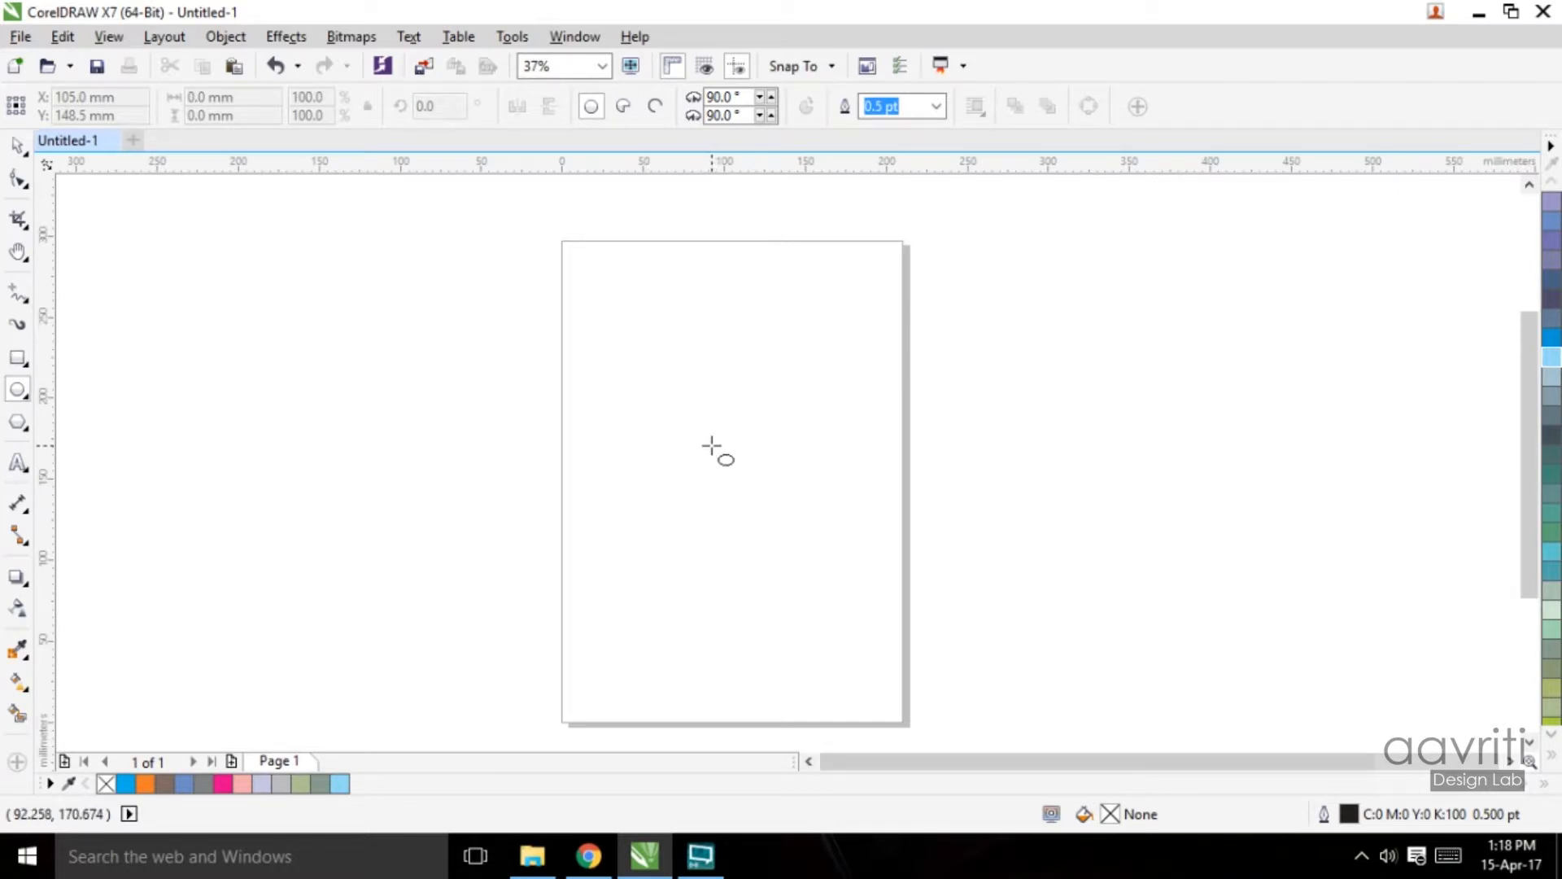
Step: Draw a circle about 135 mm in diameter and a square about 93 mm wide overlapping its lower edge, each outward from its centre
{"action": "left_click_drag", "start_coordinate": [711, 446], "coordinate": [791, 542]}
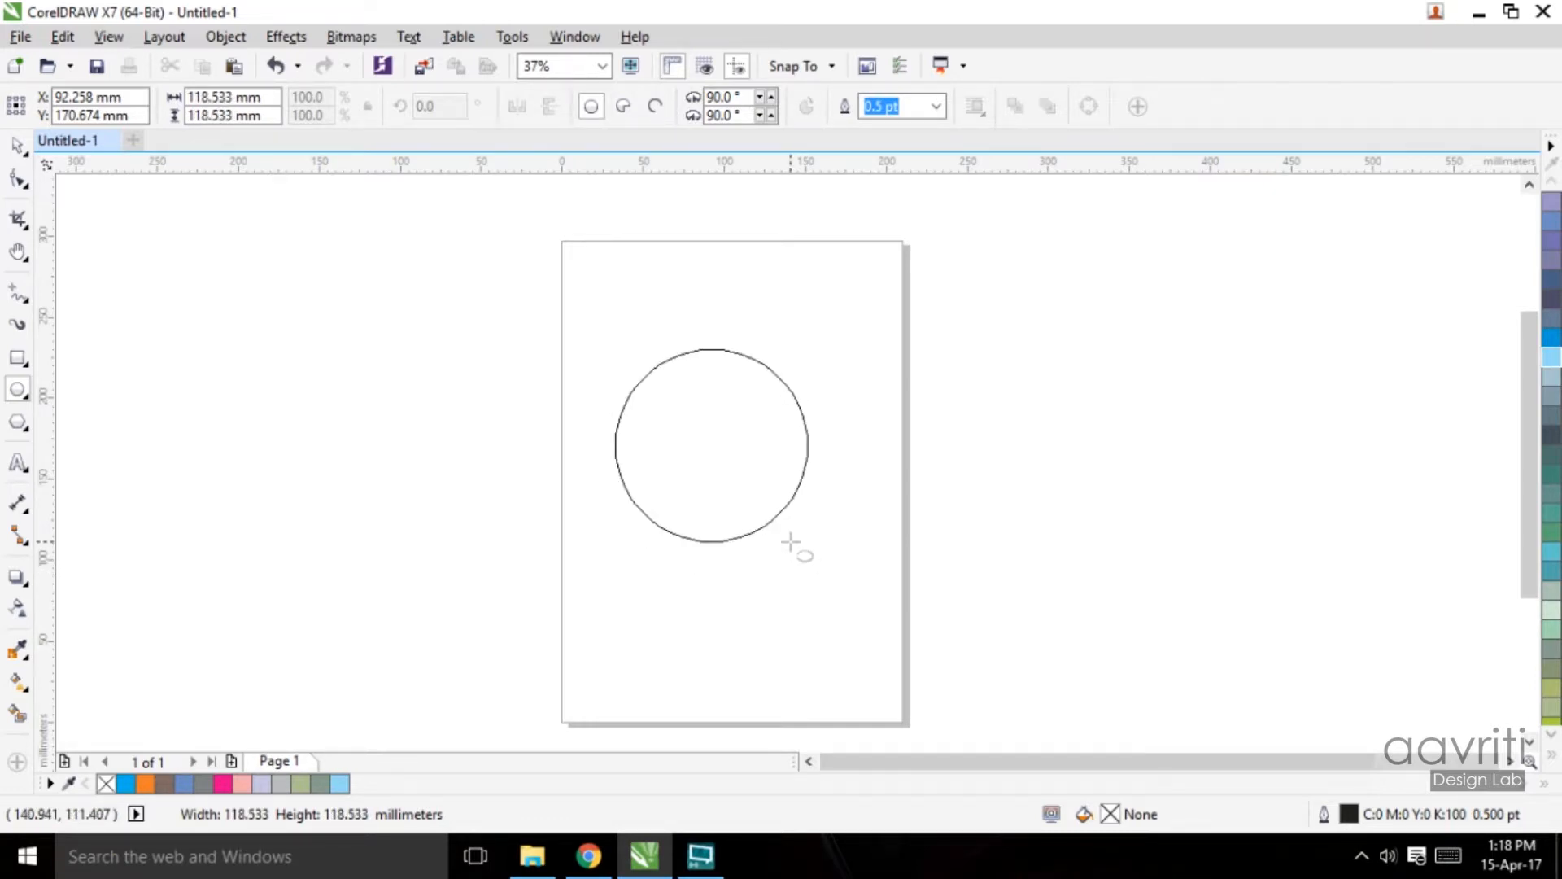
{"action": "left_click_drag", "start_coordinate": [790, 542], "coordinate": [821, 553]}
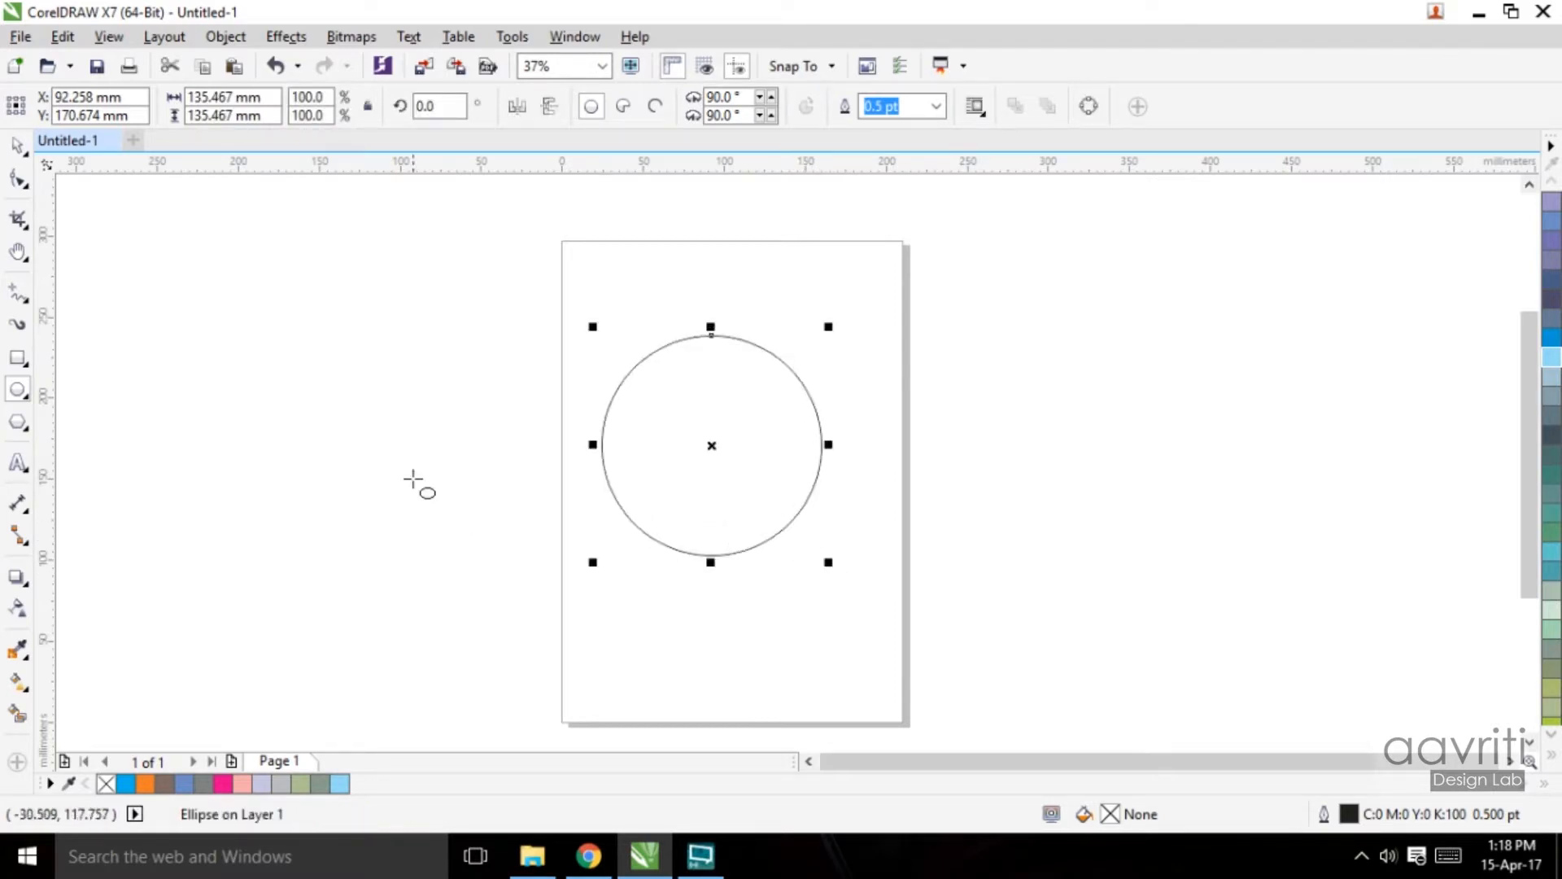
{"action": "left_click", "coordinate": [23, 358]}
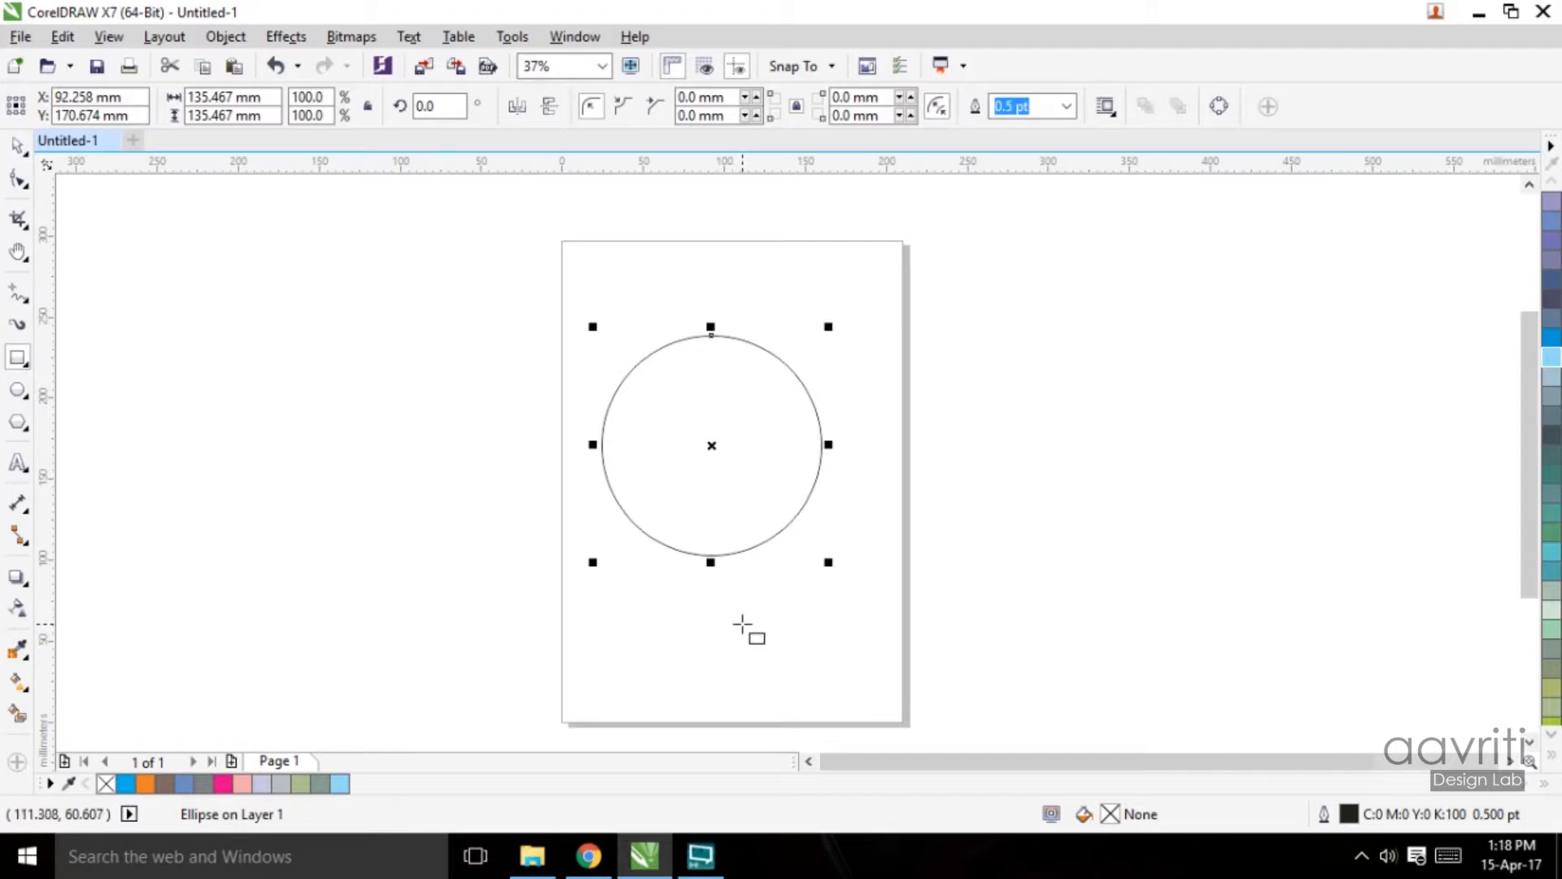
{"action": "left_click_drag", "start_coordinate": [755, 603], "coordinate": [803, 680]}
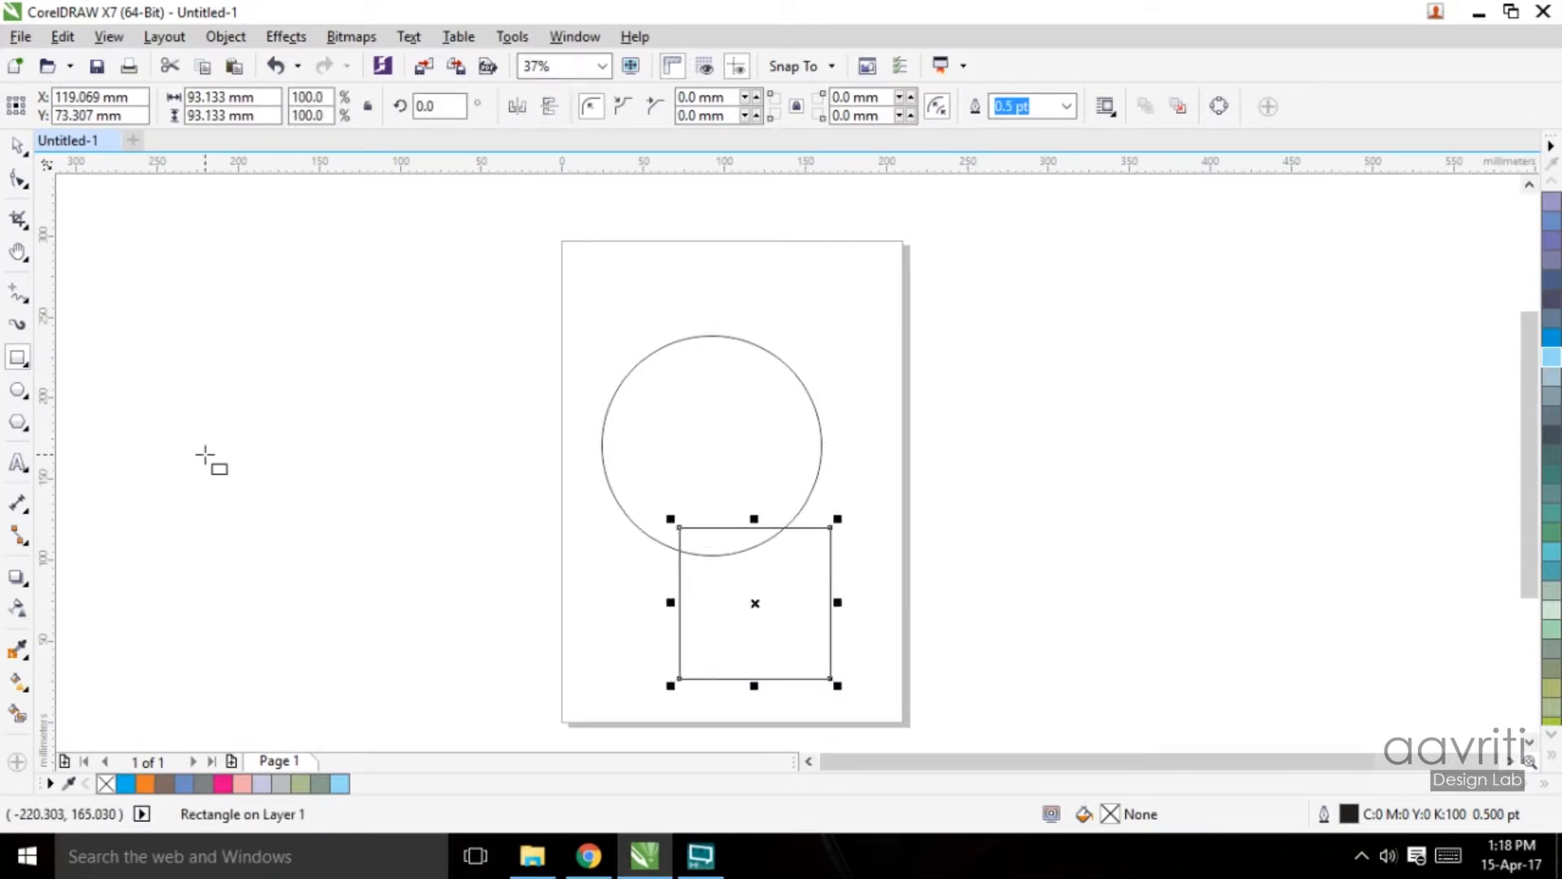
Step: Select the circle and the overlapping square and delete both
{"action": "left_click", "coordinate": [17, 146]}
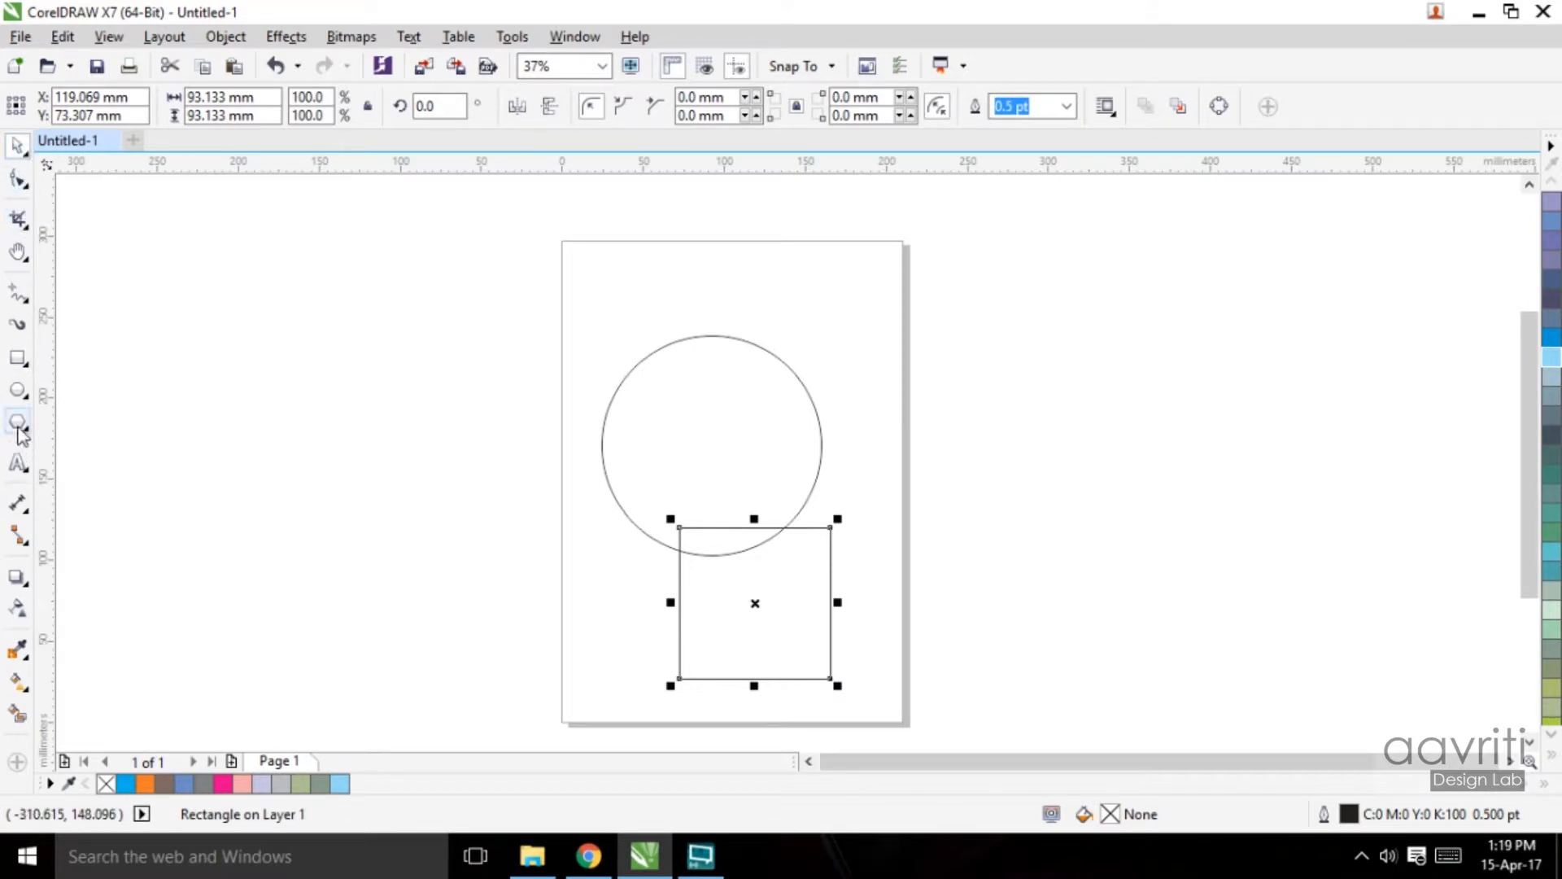
{"action": "left_click_drag", "start_coordinate": [571, 268], "coordinate": [911, 710]}
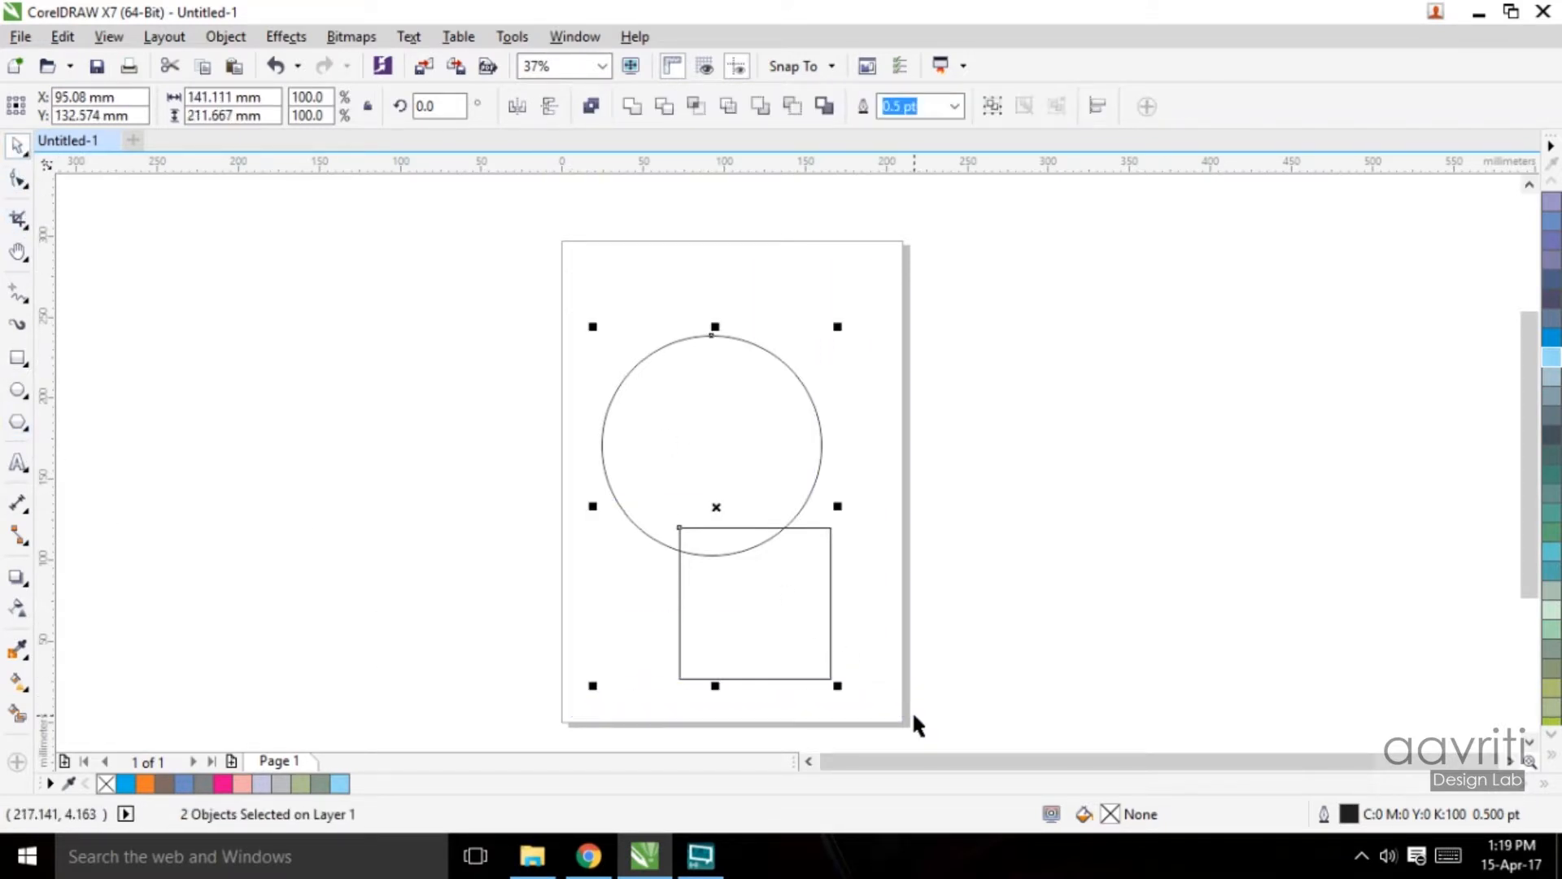
{"action": "key", "text": "Delete"}
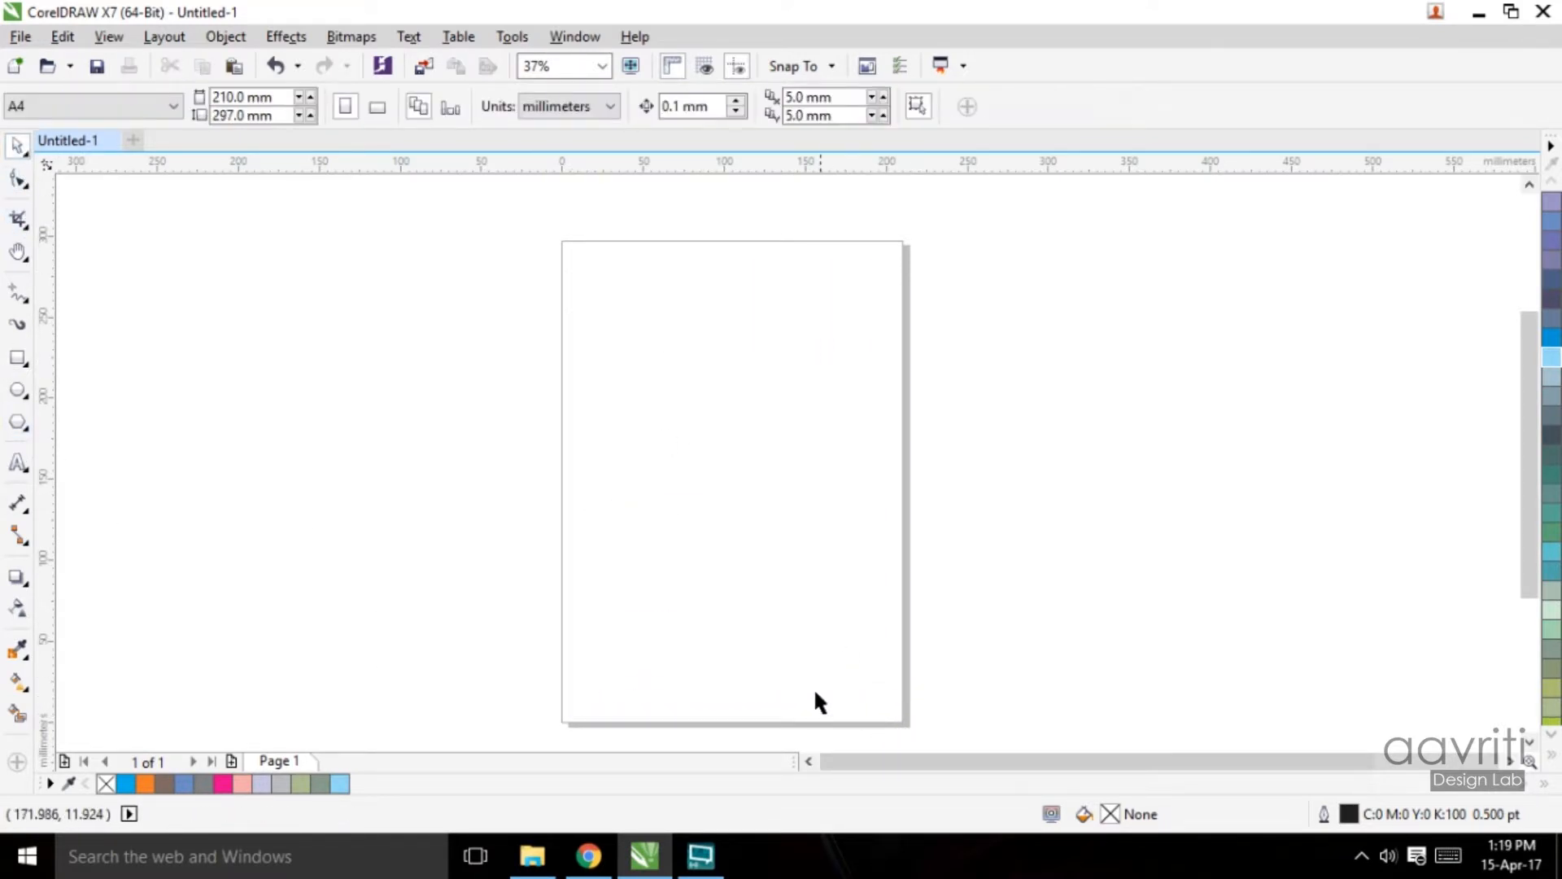
Step: Draw a circle about 158 mm in diameter outward from its centre and centre it on the page
{"action": "left_click", "coordinate": [17, 391]}
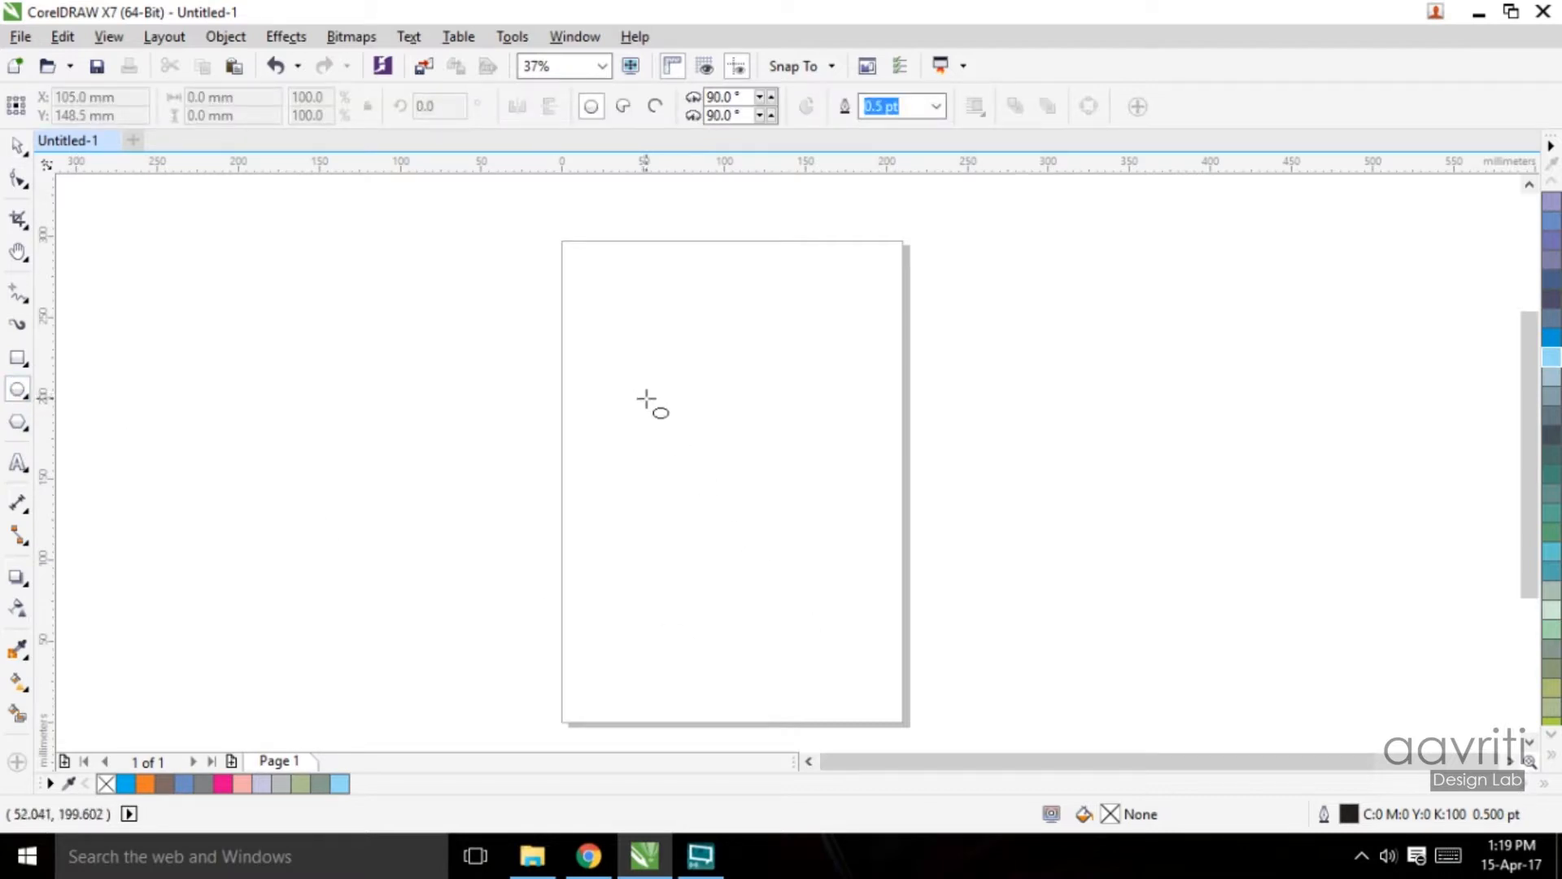
{"action": "left_click_drag", "start_coordinate": [646, 400], "coordinate": [743, 530]}
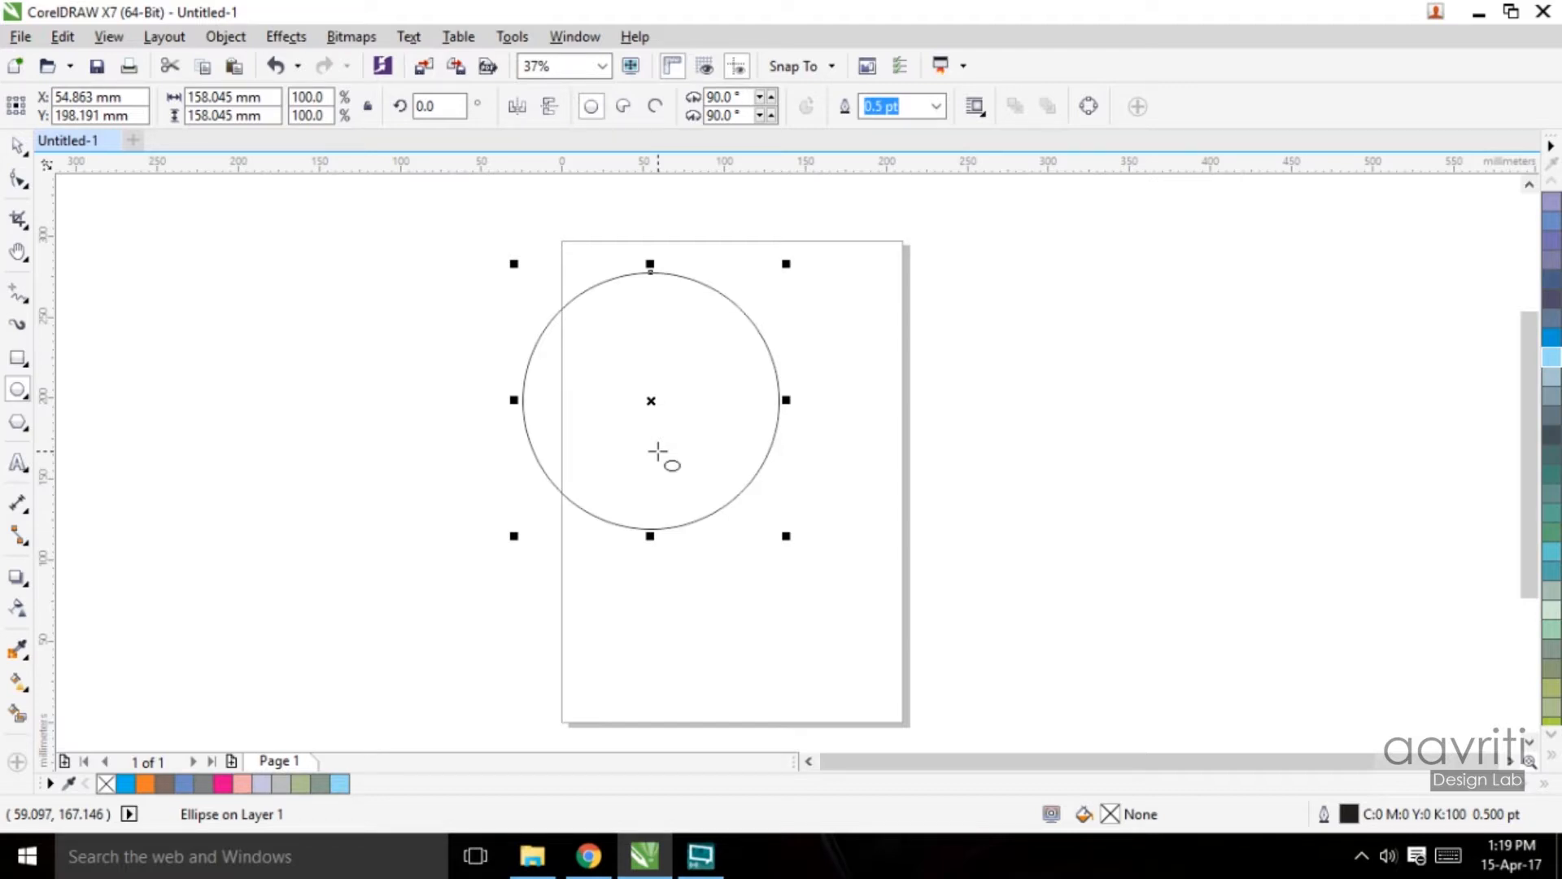
{"action": "key", "text": "p"}
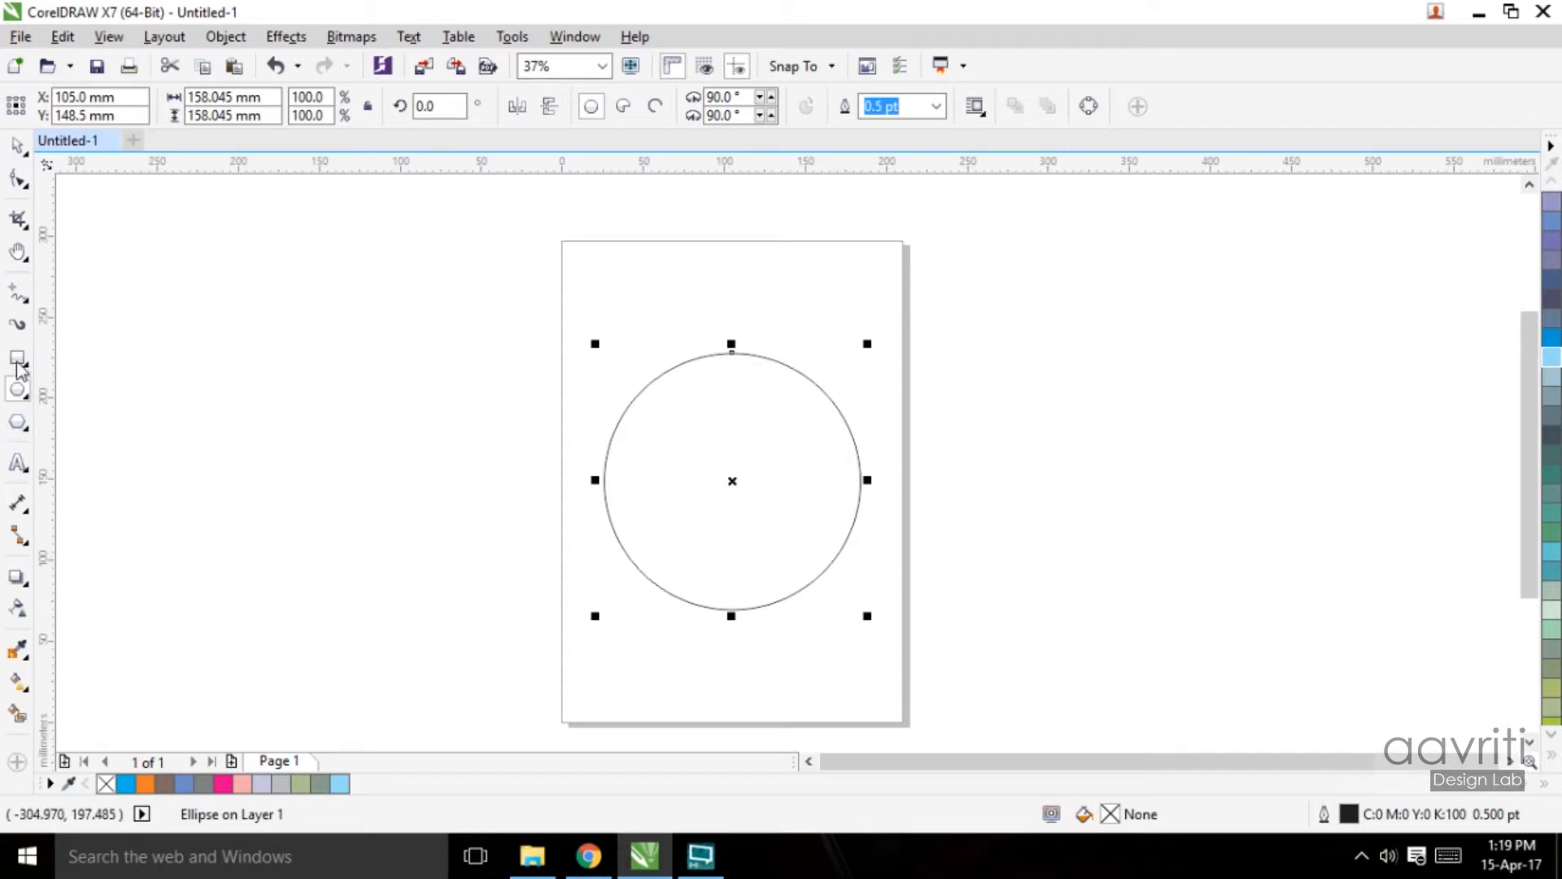
Step: Fill the centred circle with dark blue, C:60 M:40 Y:0 K:40
{"action": "left_click", "coordinate": [15, 149]}
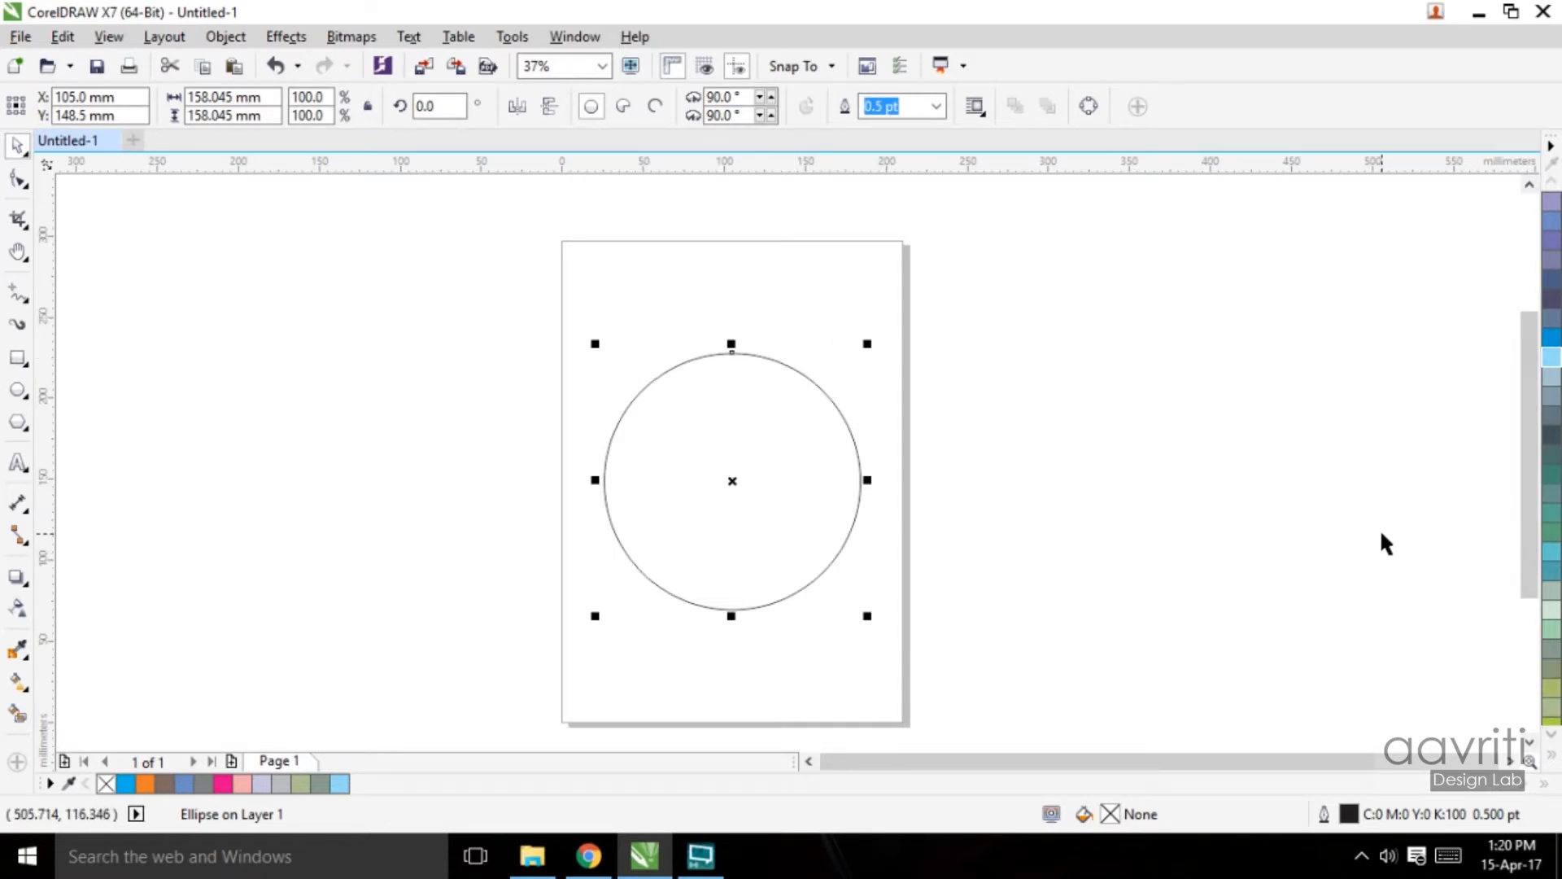
{"action": "left_click", "coordinate": [1551, 281]}
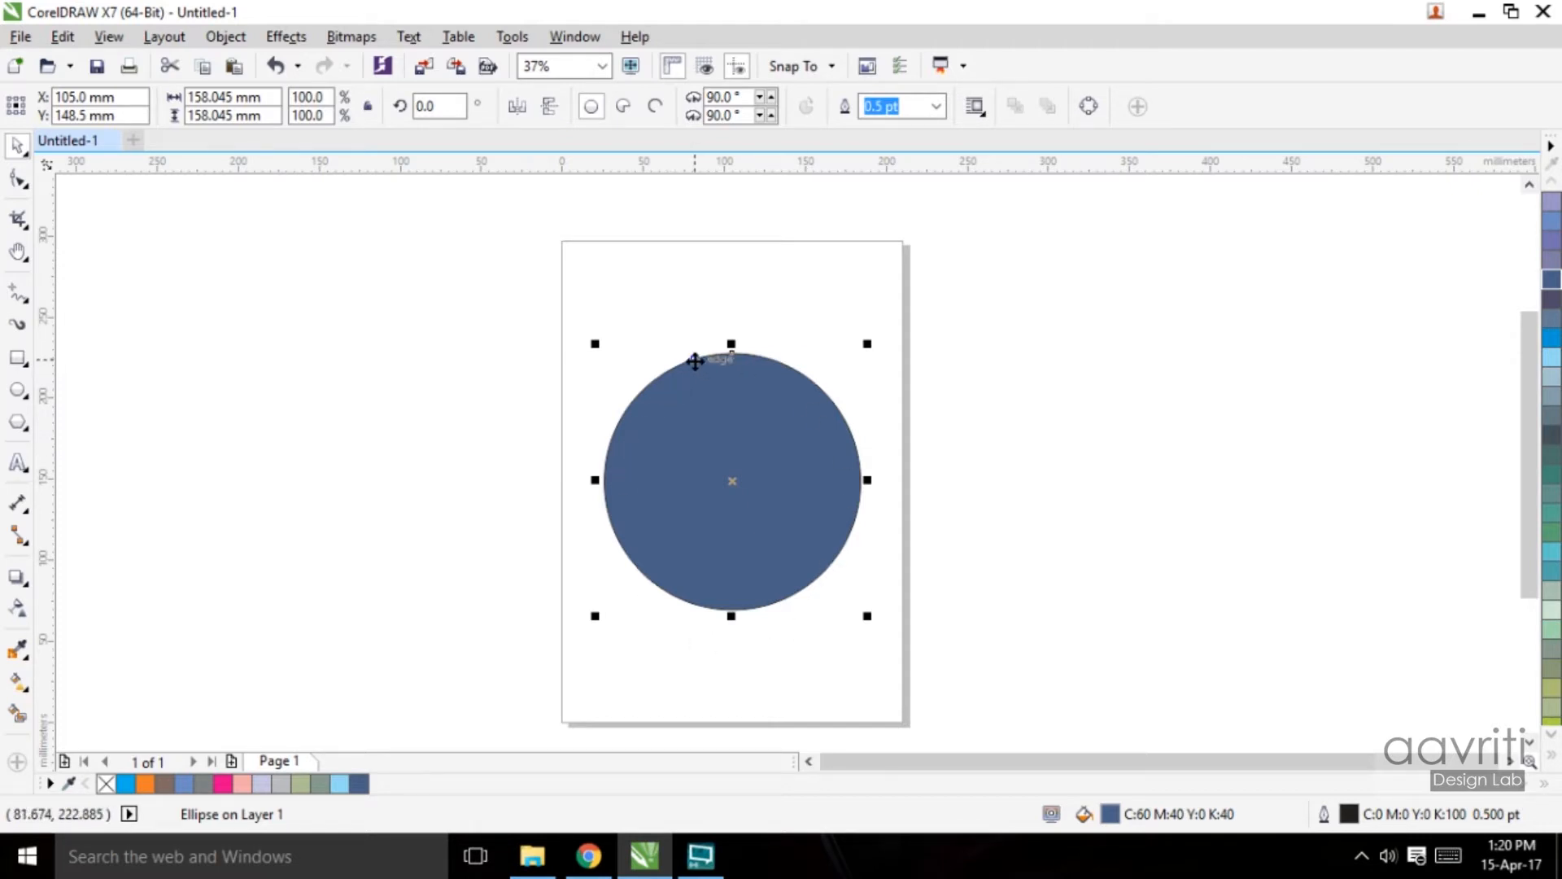
Step: Change the circle's outline colour to bright blue, C:100 M:20 Y:0 K:0, and inspect its edge up close
{"action": "scroll", "coordinate": [694, 360], "scroll_direction": "up", "scroll_amount": 6}
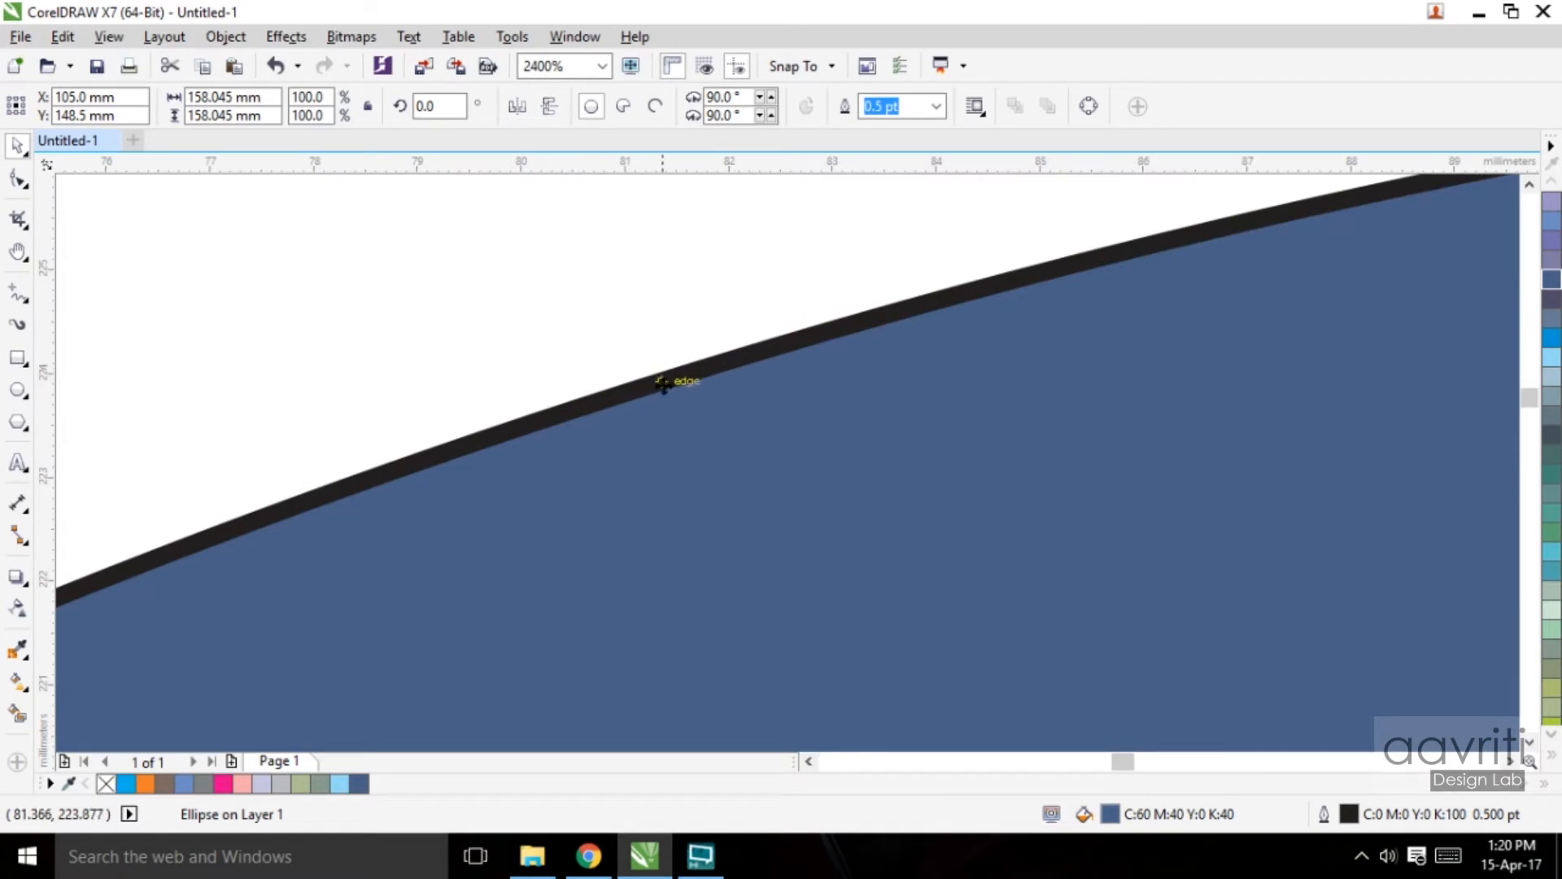
{"action": "scroll", "coordinate": [699, 370], "scroll_direction": "down", "scroll_amount": 5}
{"action": "scroll", "coordinate": [702, 382], "scroll_direction": "up", "scroll_amount": 3}
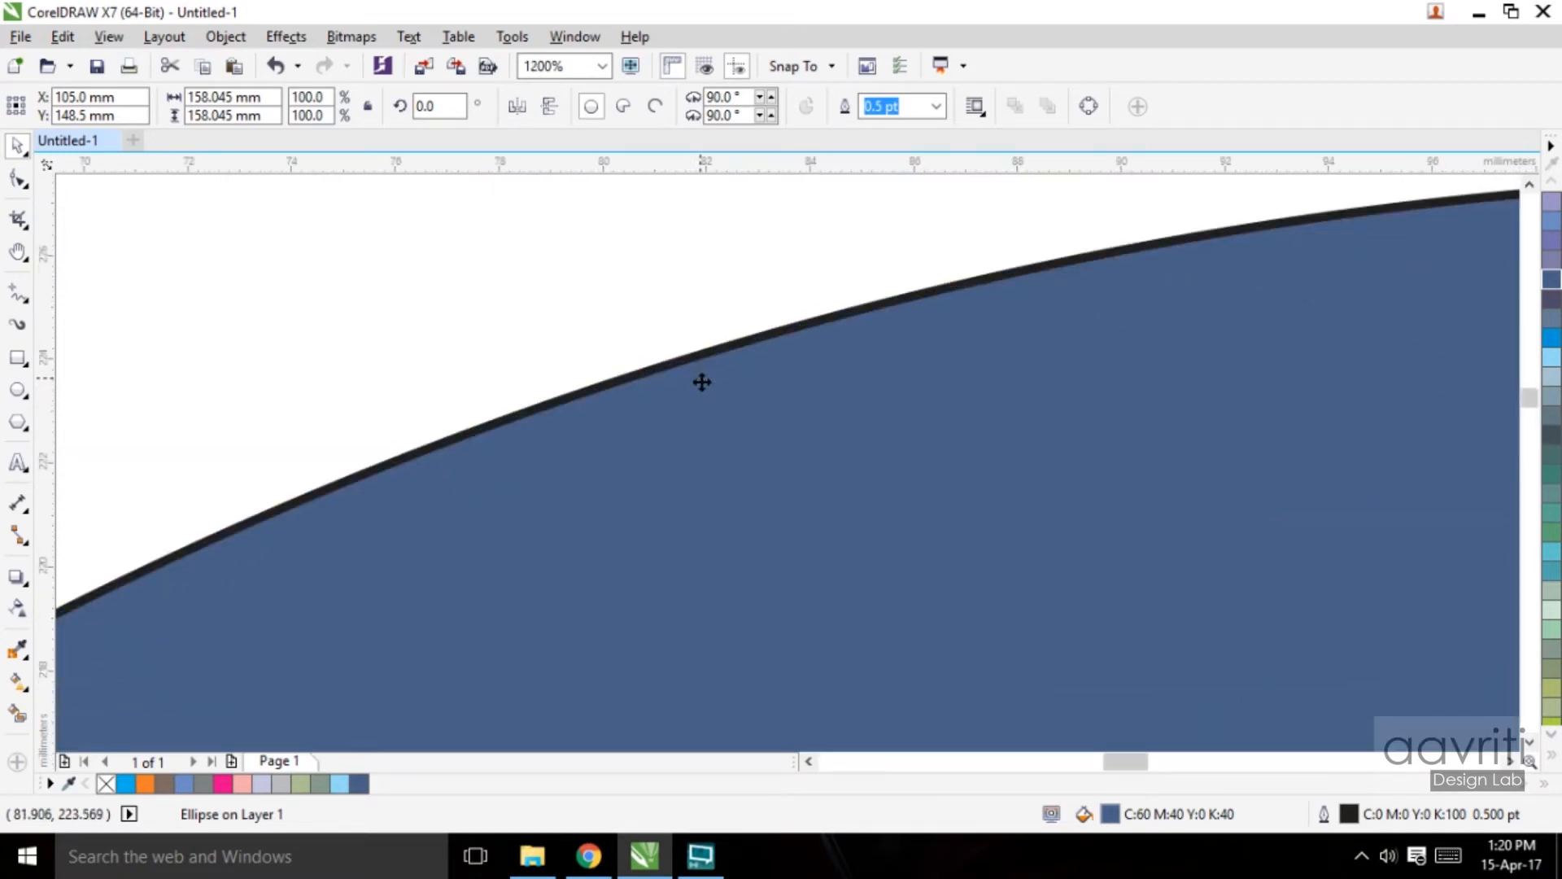
{"action": "right_click", "coordinate": [1556, 342]}
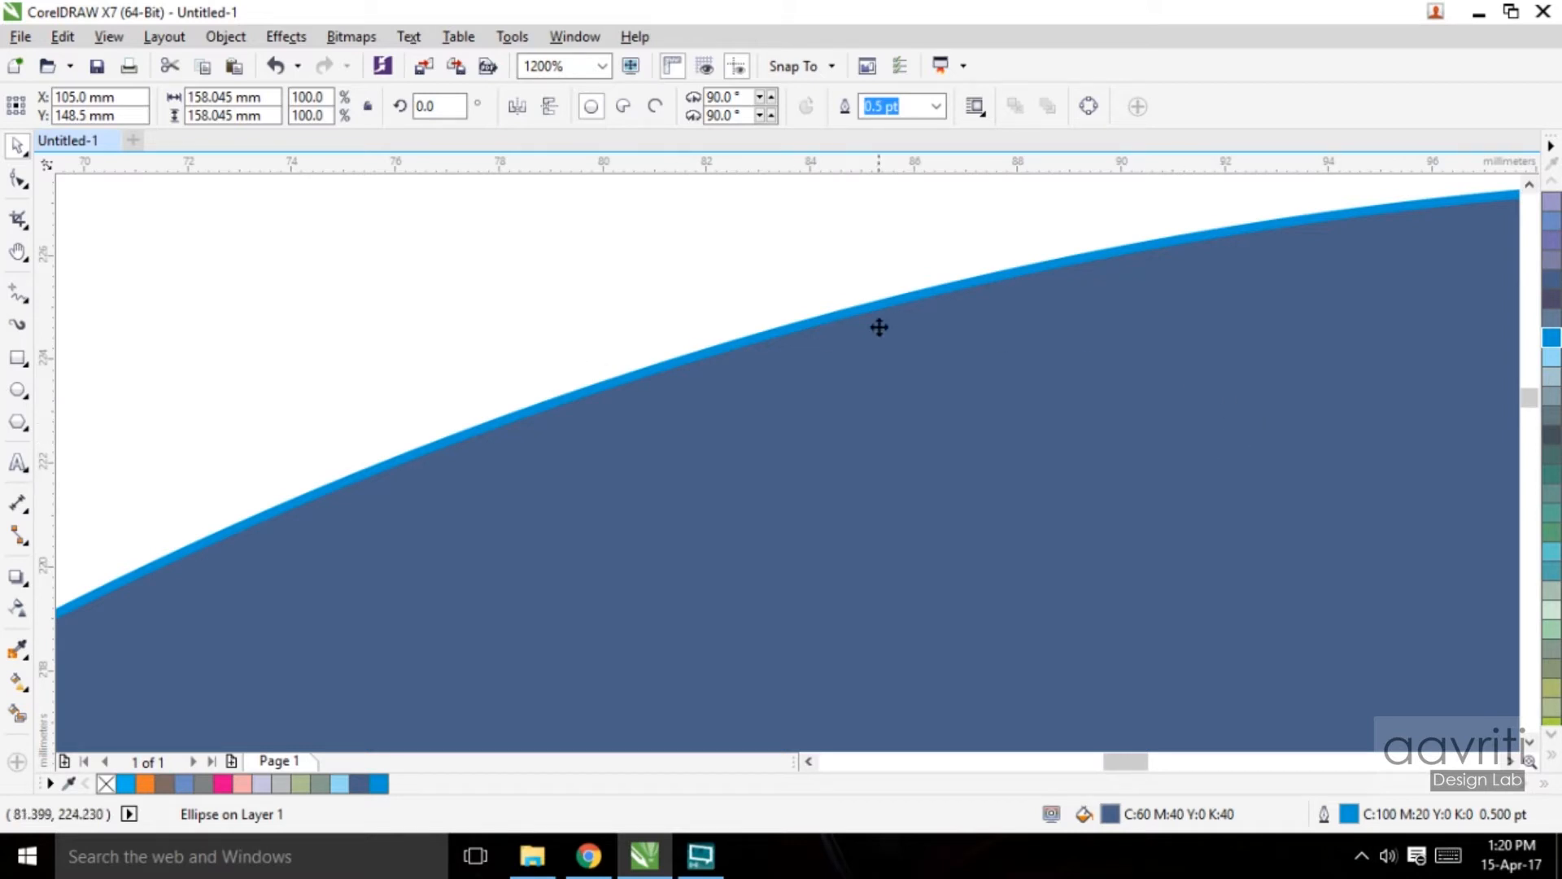
{"action": "scroll", "coordinate": [749, 355], "scroll_direction": "down", "scroll_amount": 3}
{"action": "scroll", "coordinate": [698, 392], "scroll_direction": "up", "scroll_amount": 3}
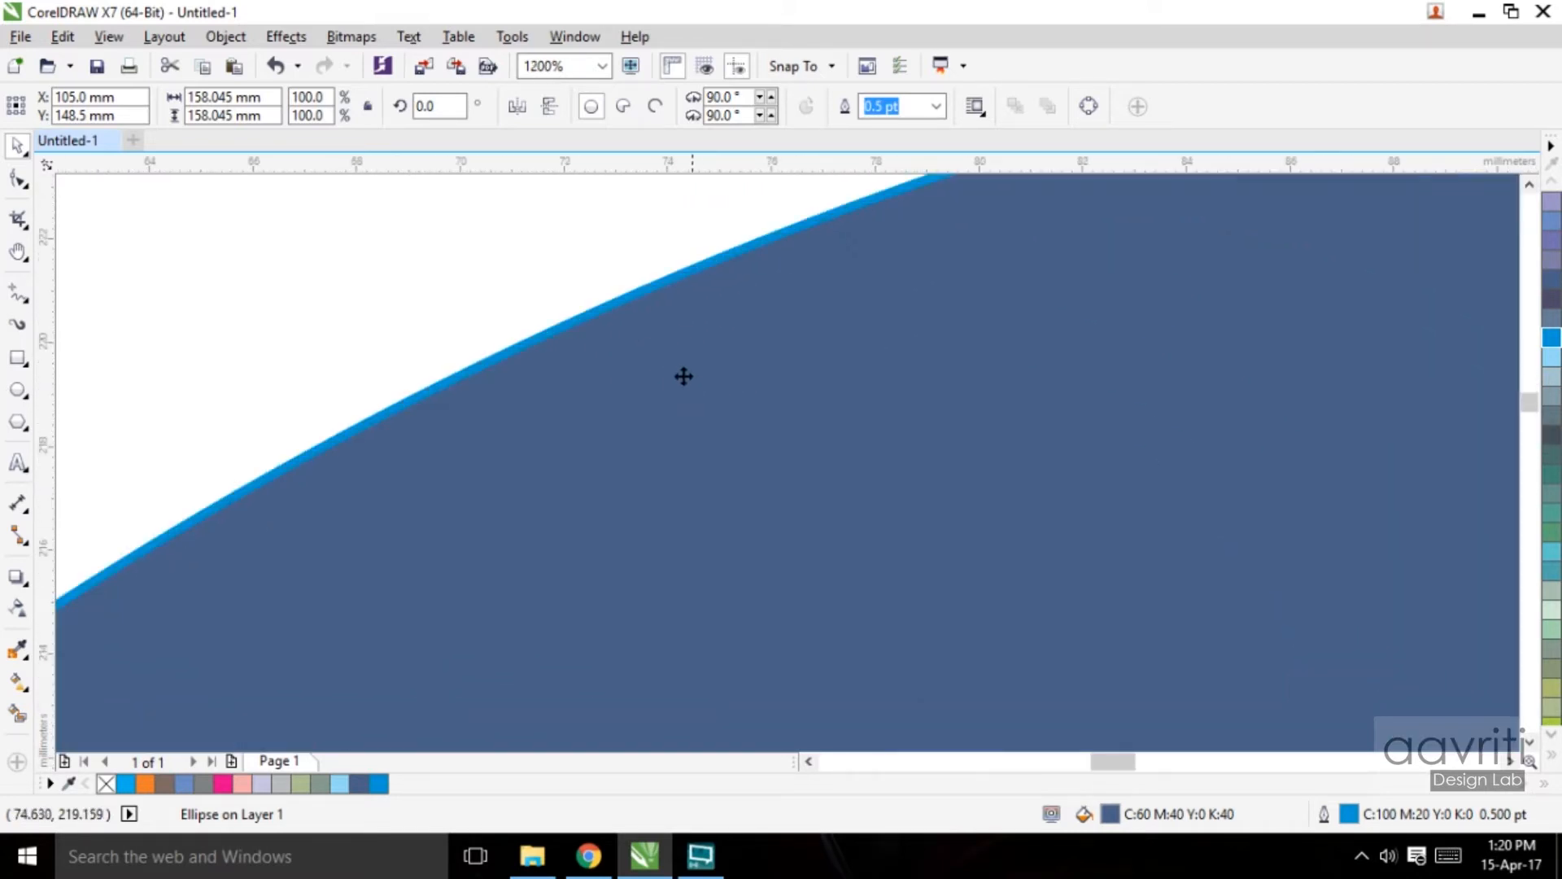
{"action": "scroll", "coordinate": [755, 364], "scroll_direction": "down", "scroll_amount": 2}
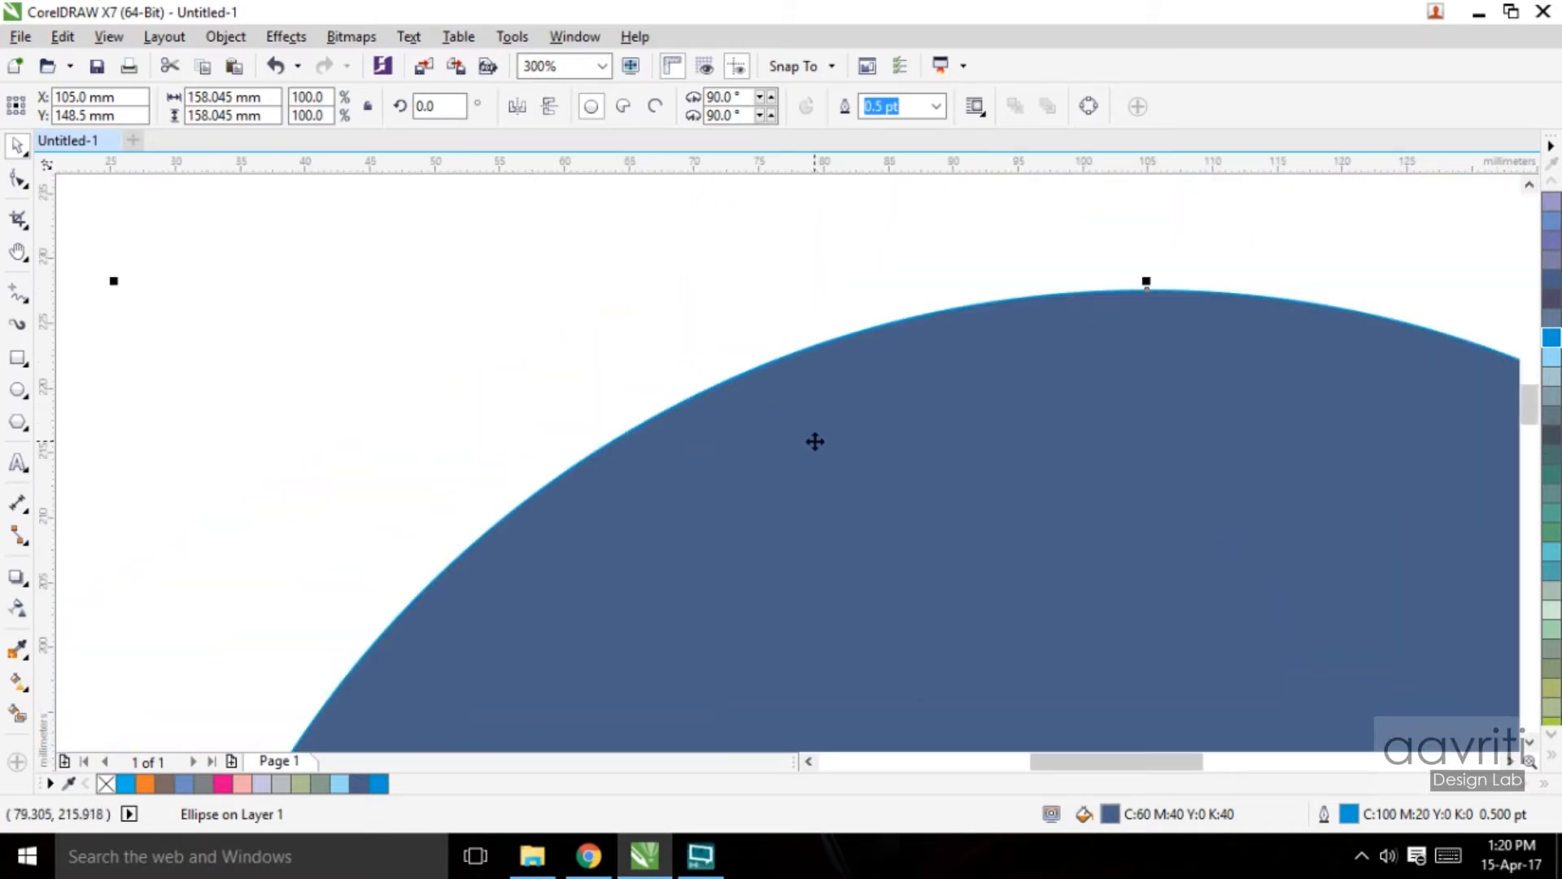
{"action": "scroll", "coordinate": [603, 293], "scroll_direction": "down", "scroll_amount": 3}
{"action": "scroll", "coordinate": [693, 350], "scroll_direction": "up", "scroll_amount": 1}
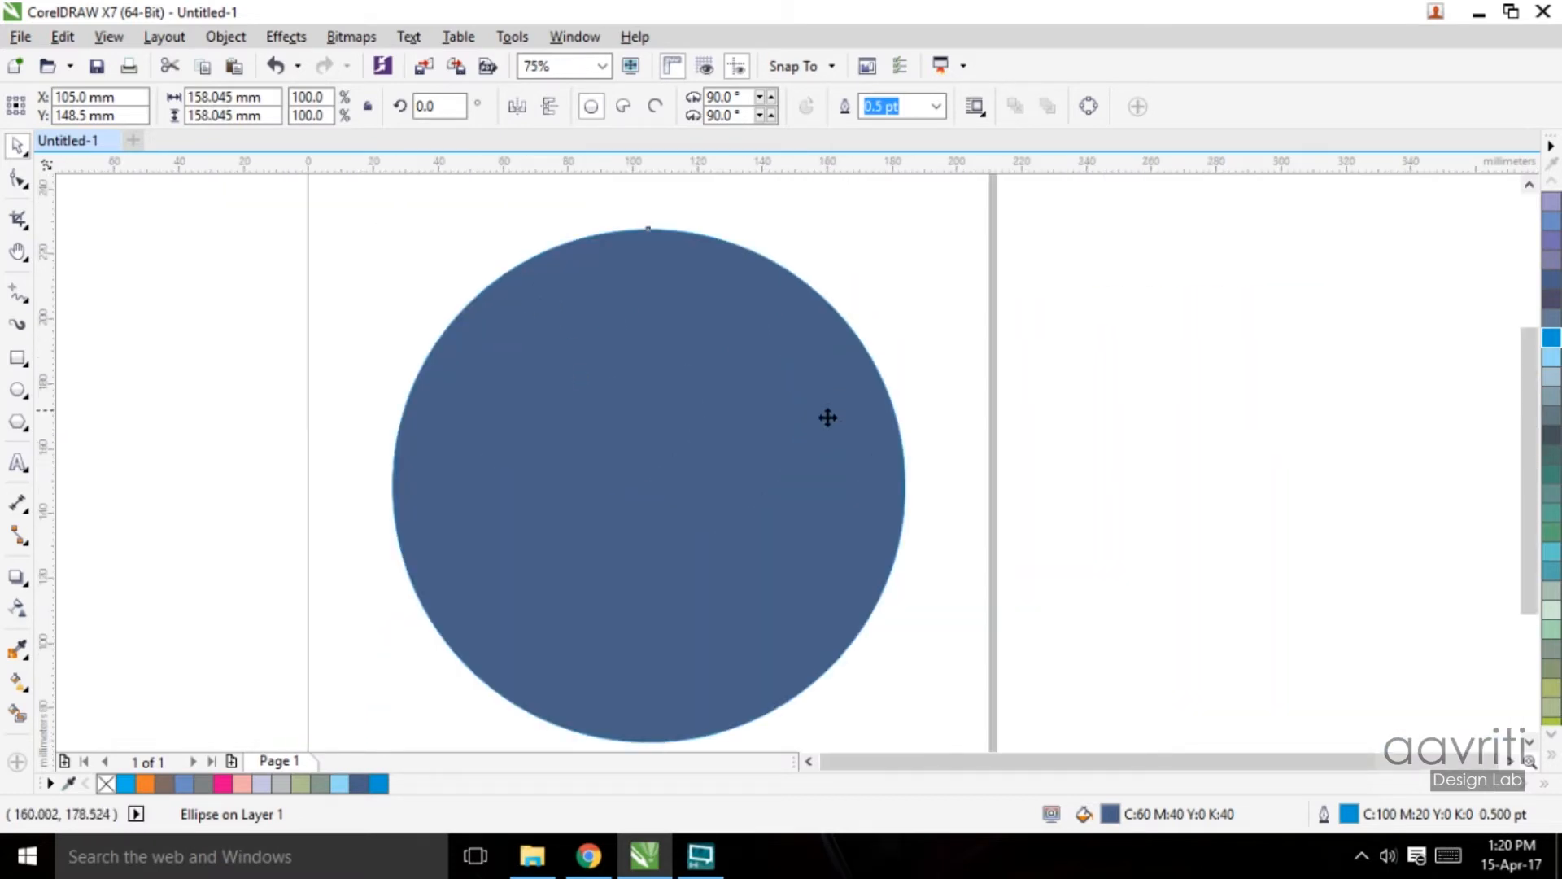
{"action": "scroll", "coordinate": [781, 420], "scroll_direction": "down", "scroll_amount": 1}
{"action": "scroll", "coordinate": [708, 407], "scroll_direction": "up", "scroll_amount": 1}
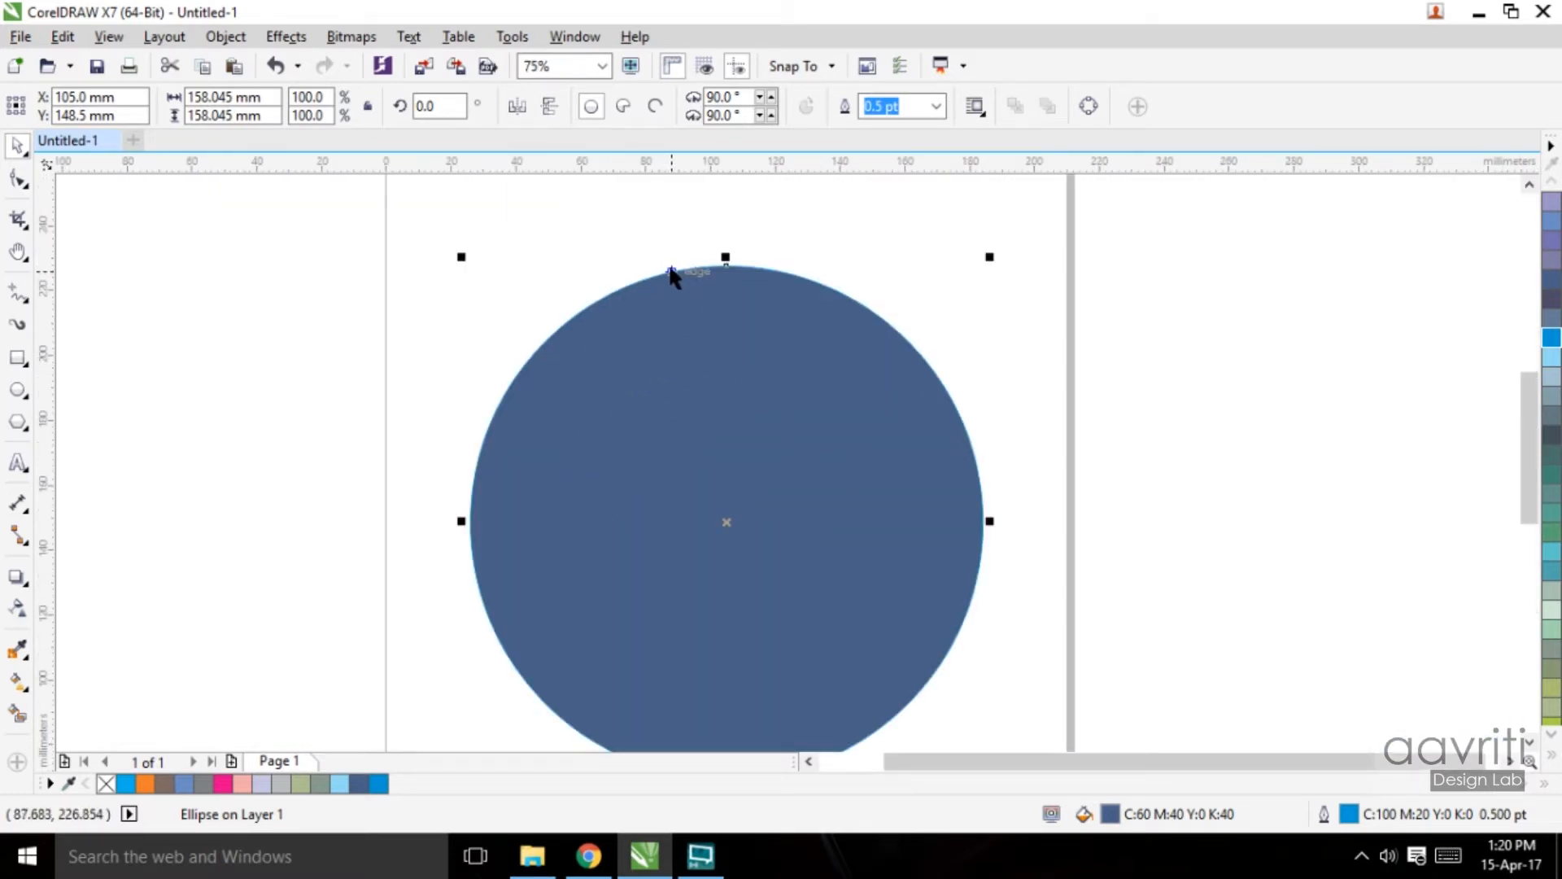
Step: Set the centred circle's outline width to 8.0 pt
{"action": "left_click", "coordinate": [938, 107]}
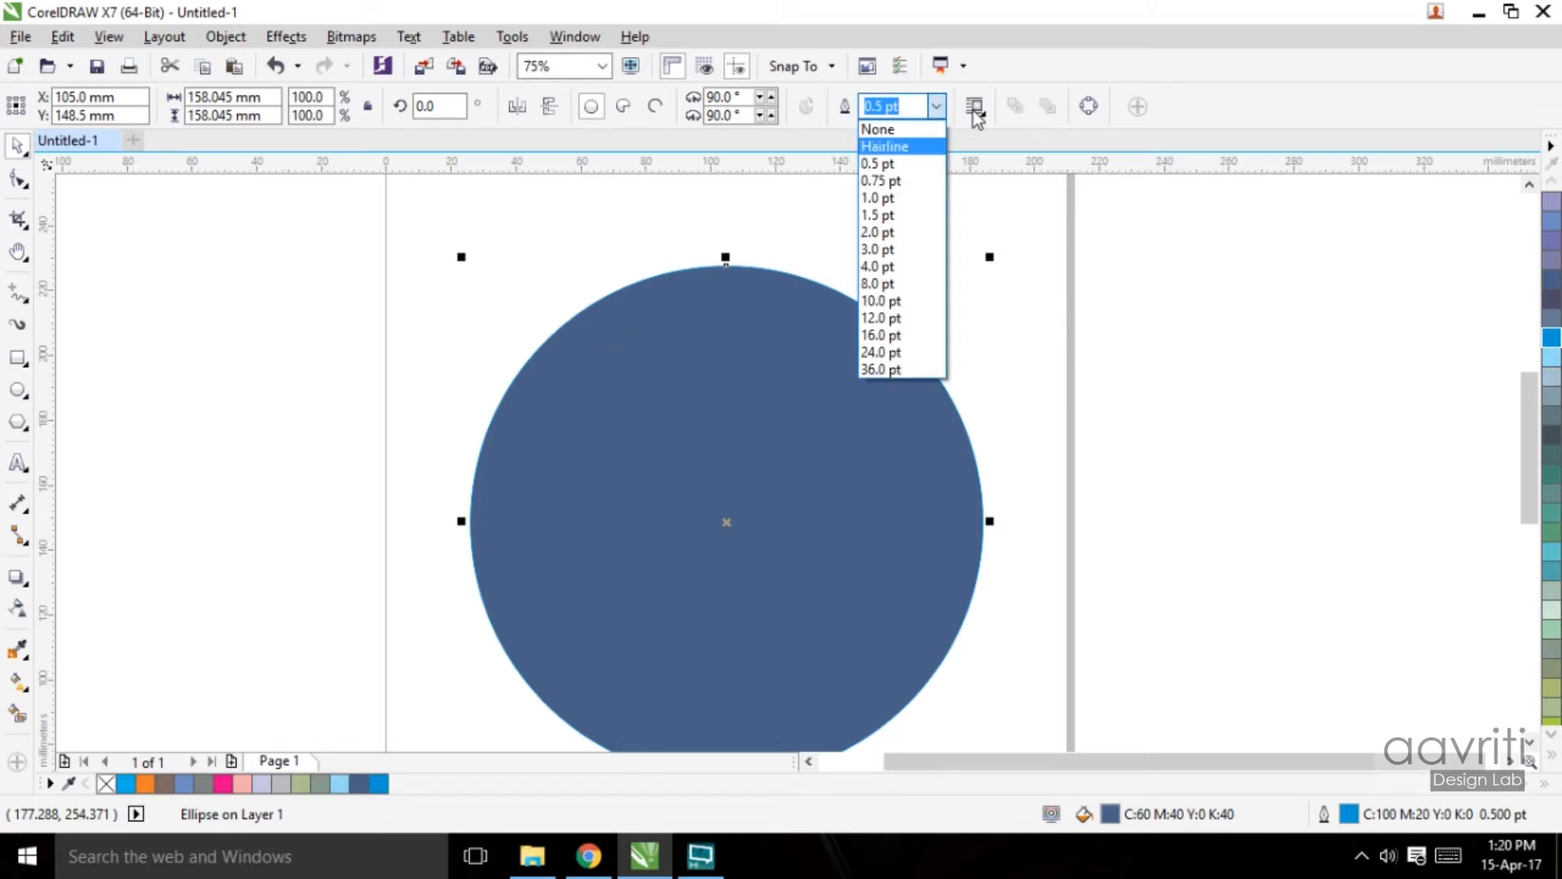
{"action": "left_click", "coordinate": [1163, 386]}
{"action": "left_click", "coordinate": [1162, 383]}
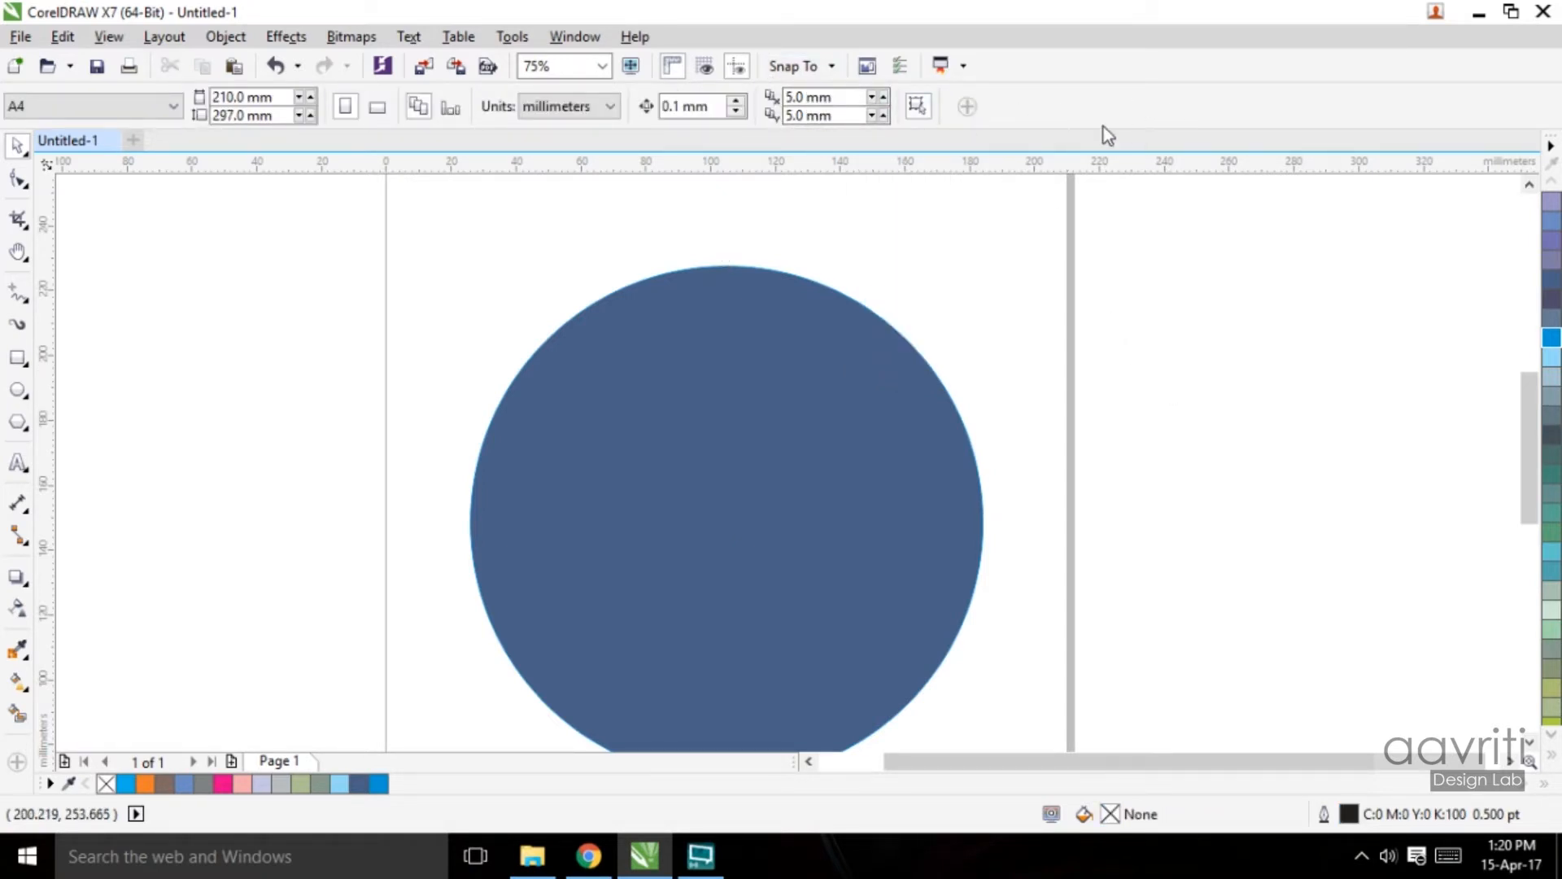
{"action": "left_click", "coordinate": [703, 348]}
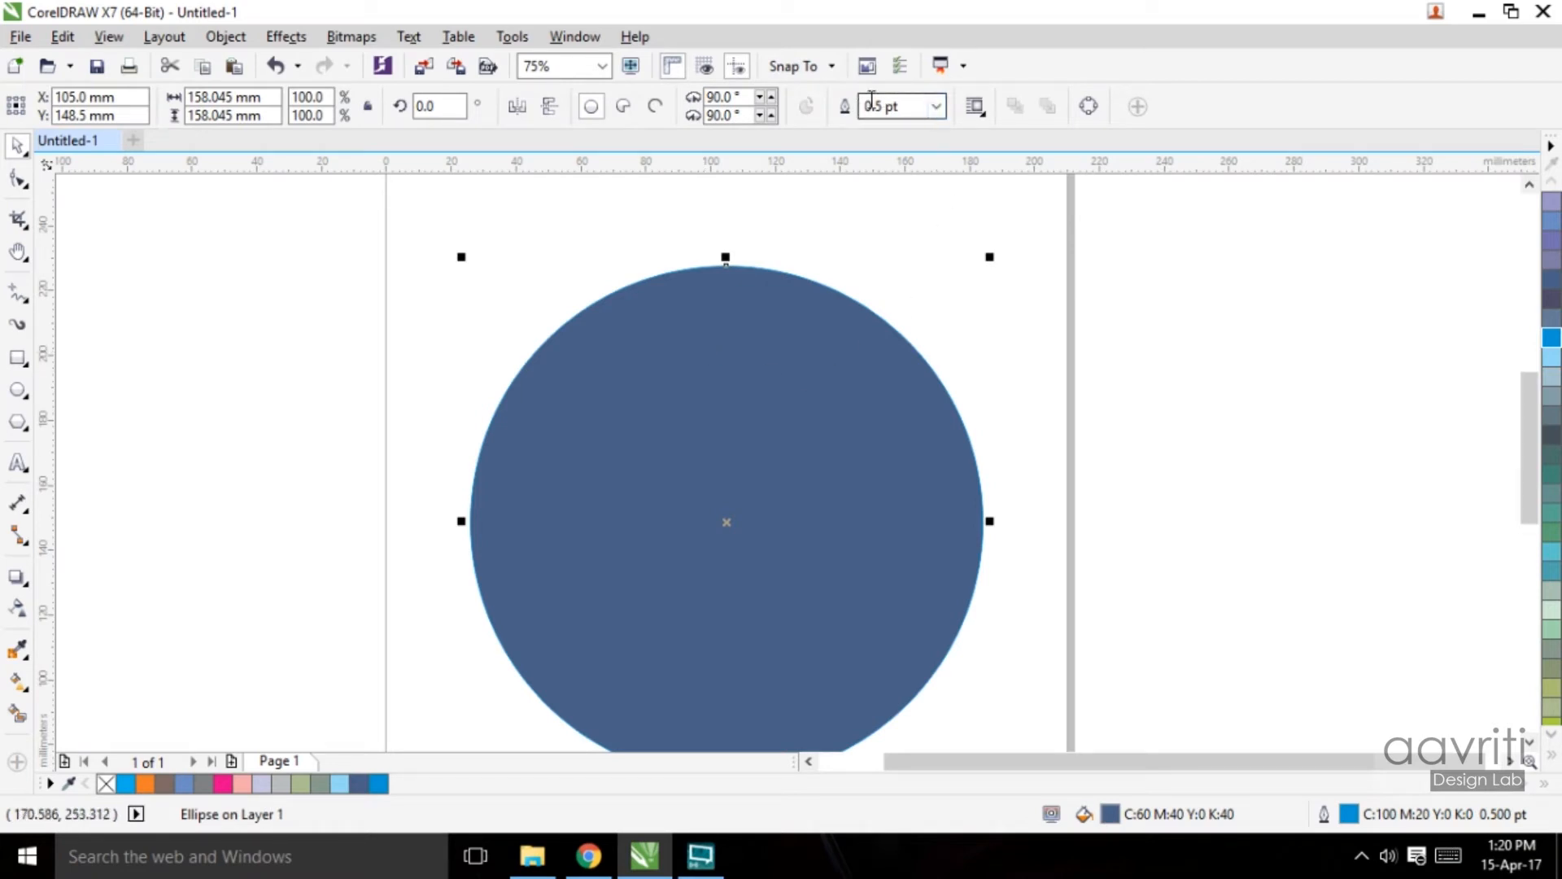
{"action": "left_click", "coordinate": [940, 107]}
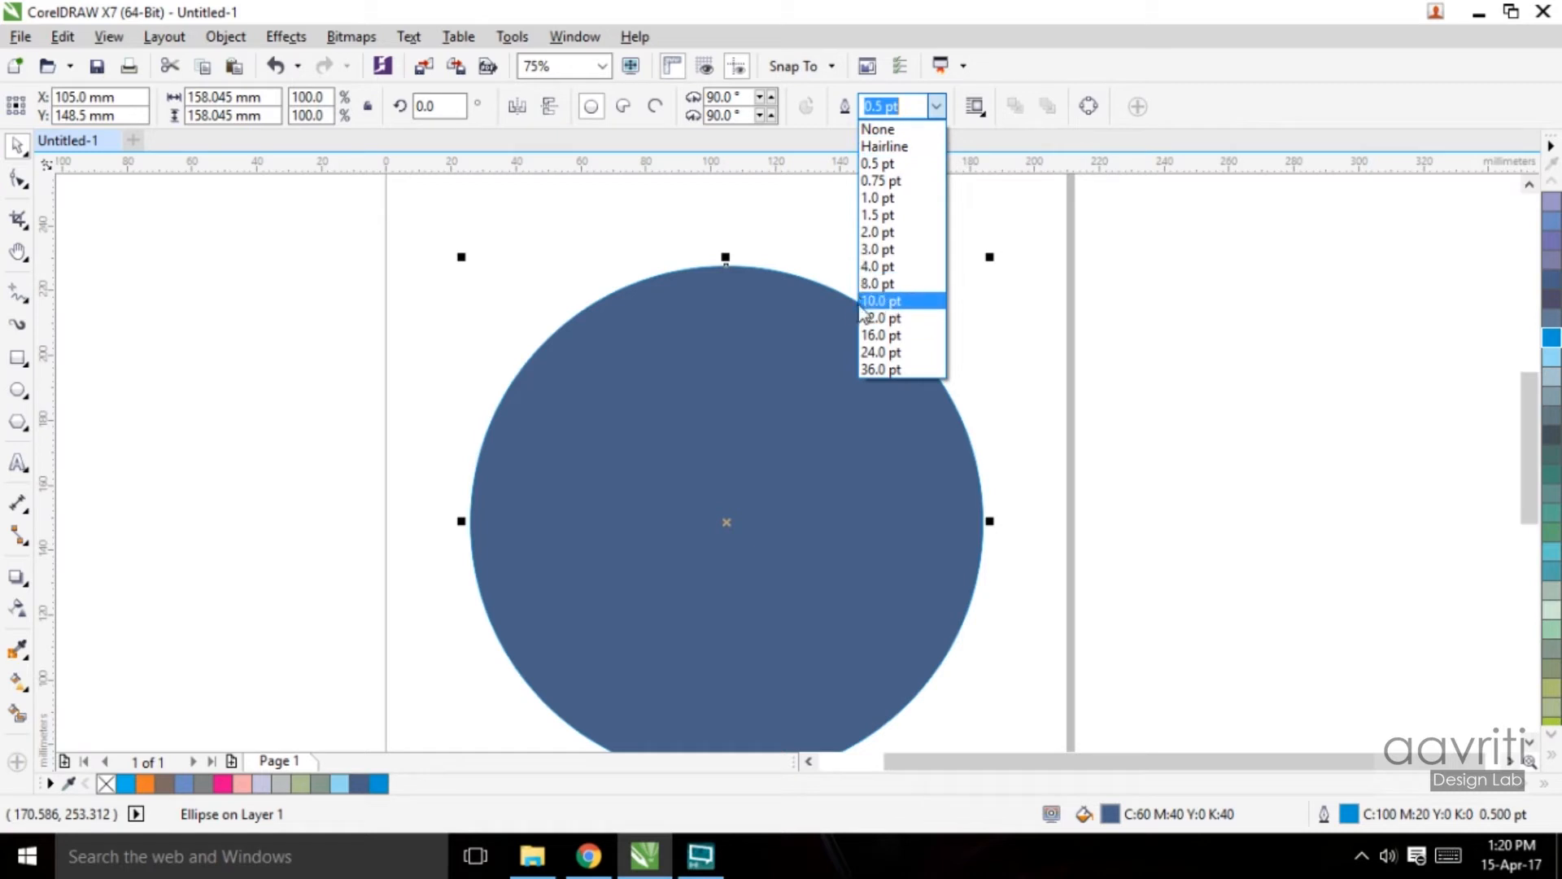
{"action": "left_click", "coordinate": [890, 285]}
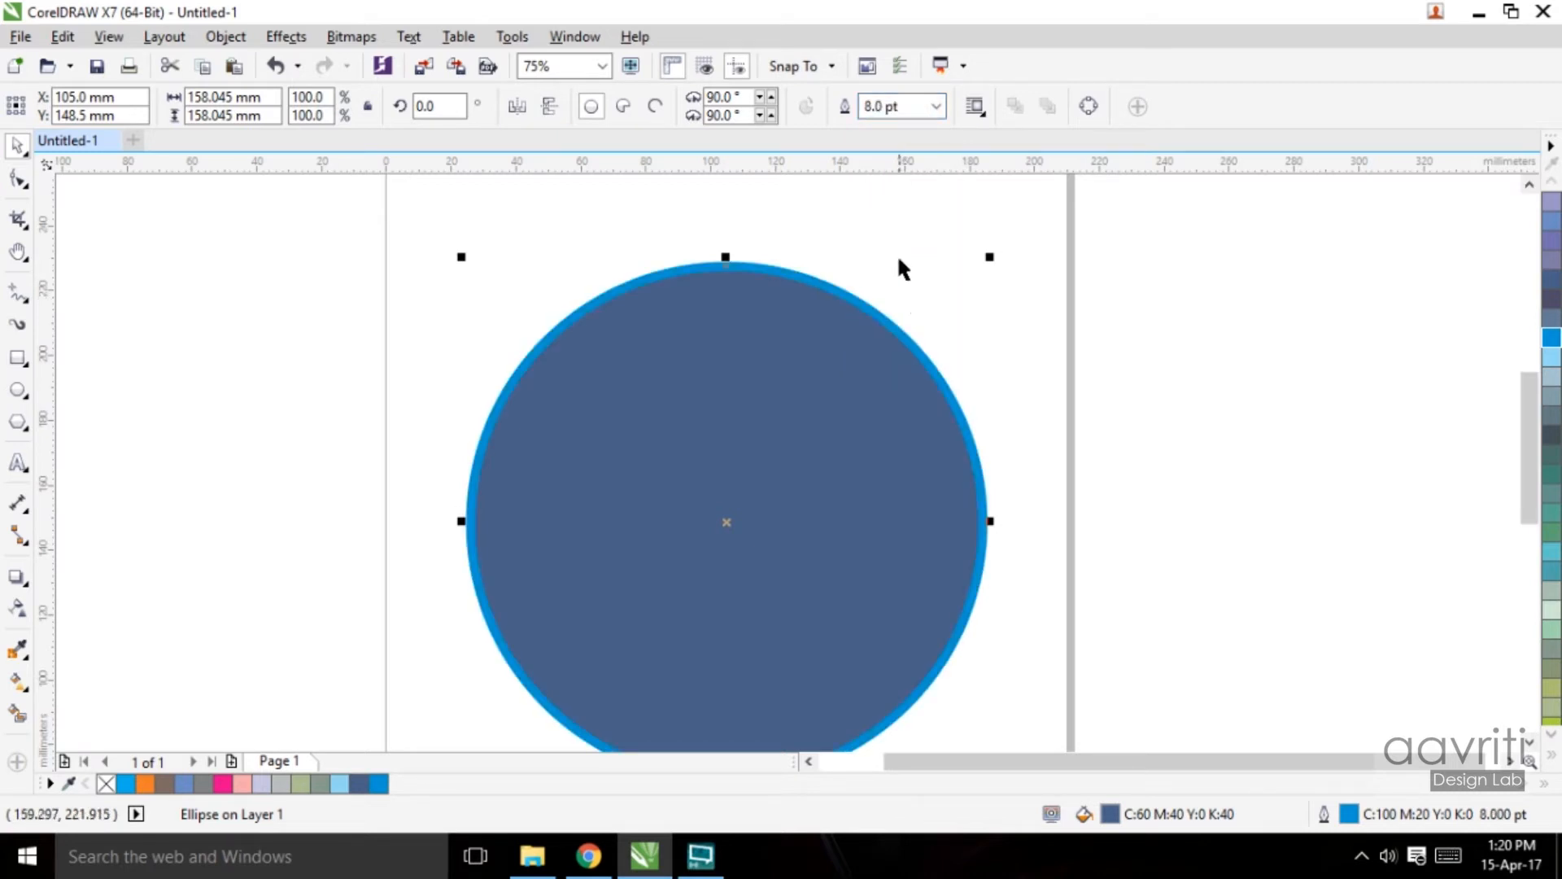
{"action": "left_click", "coordinate": [871, 104]}
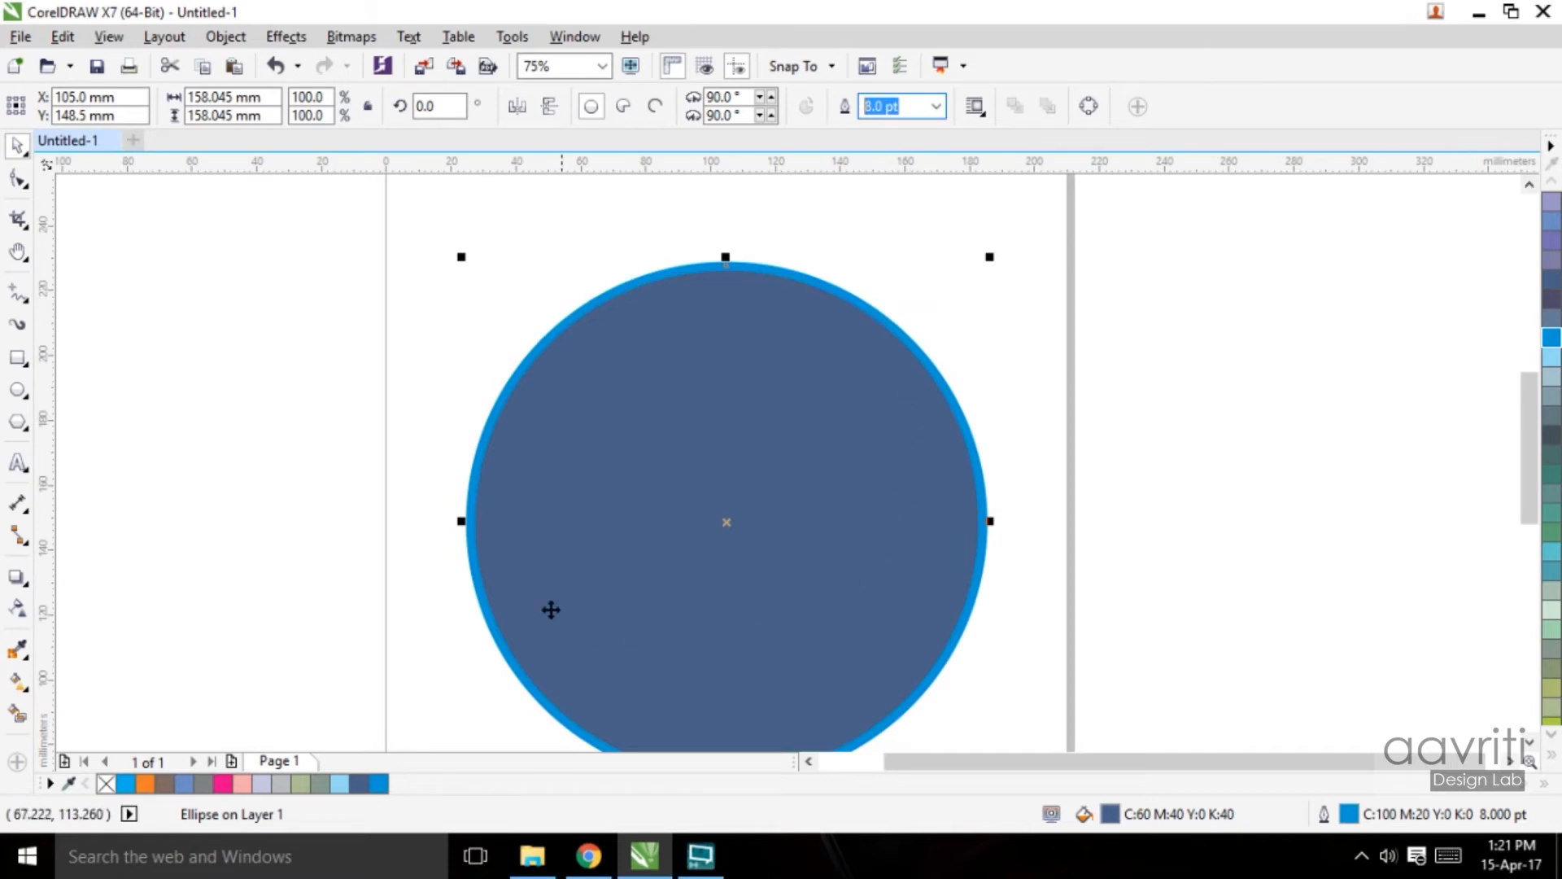
Step: Change the circle's outline colour to green, C:60 M:0 Y:60 K:20, and deselect the circle
{"action": "left_click", "coordinate": [1050, 373]}
{"action": "left_click", "coordinate": [886, 379]}
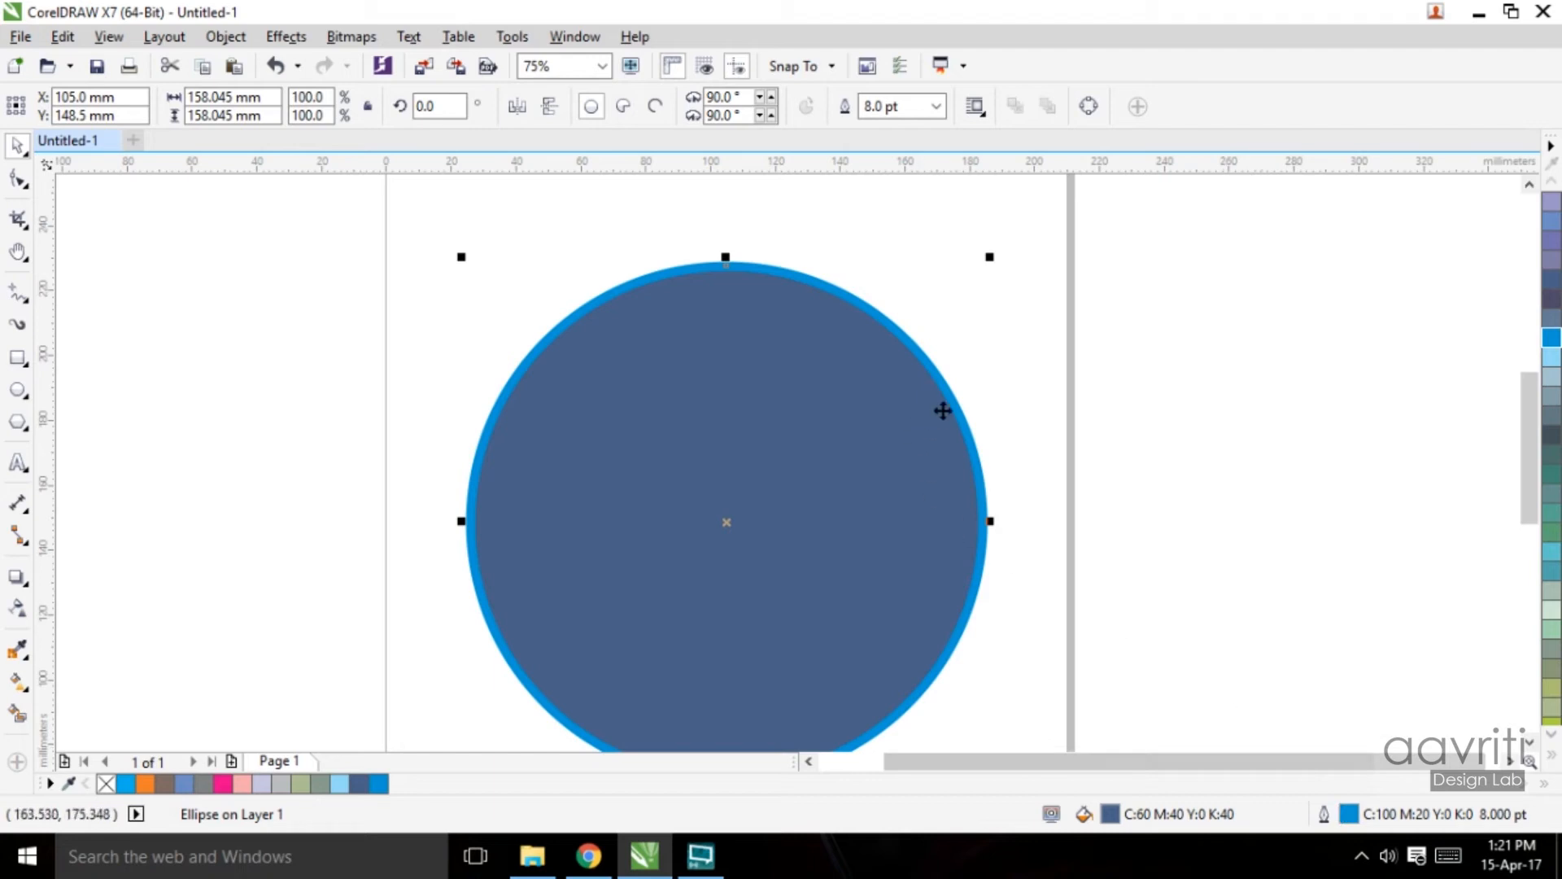
{"action": "scroll", "coordinate": [691, 495], "scroll_direction": "down", "scroll_amount": 2}
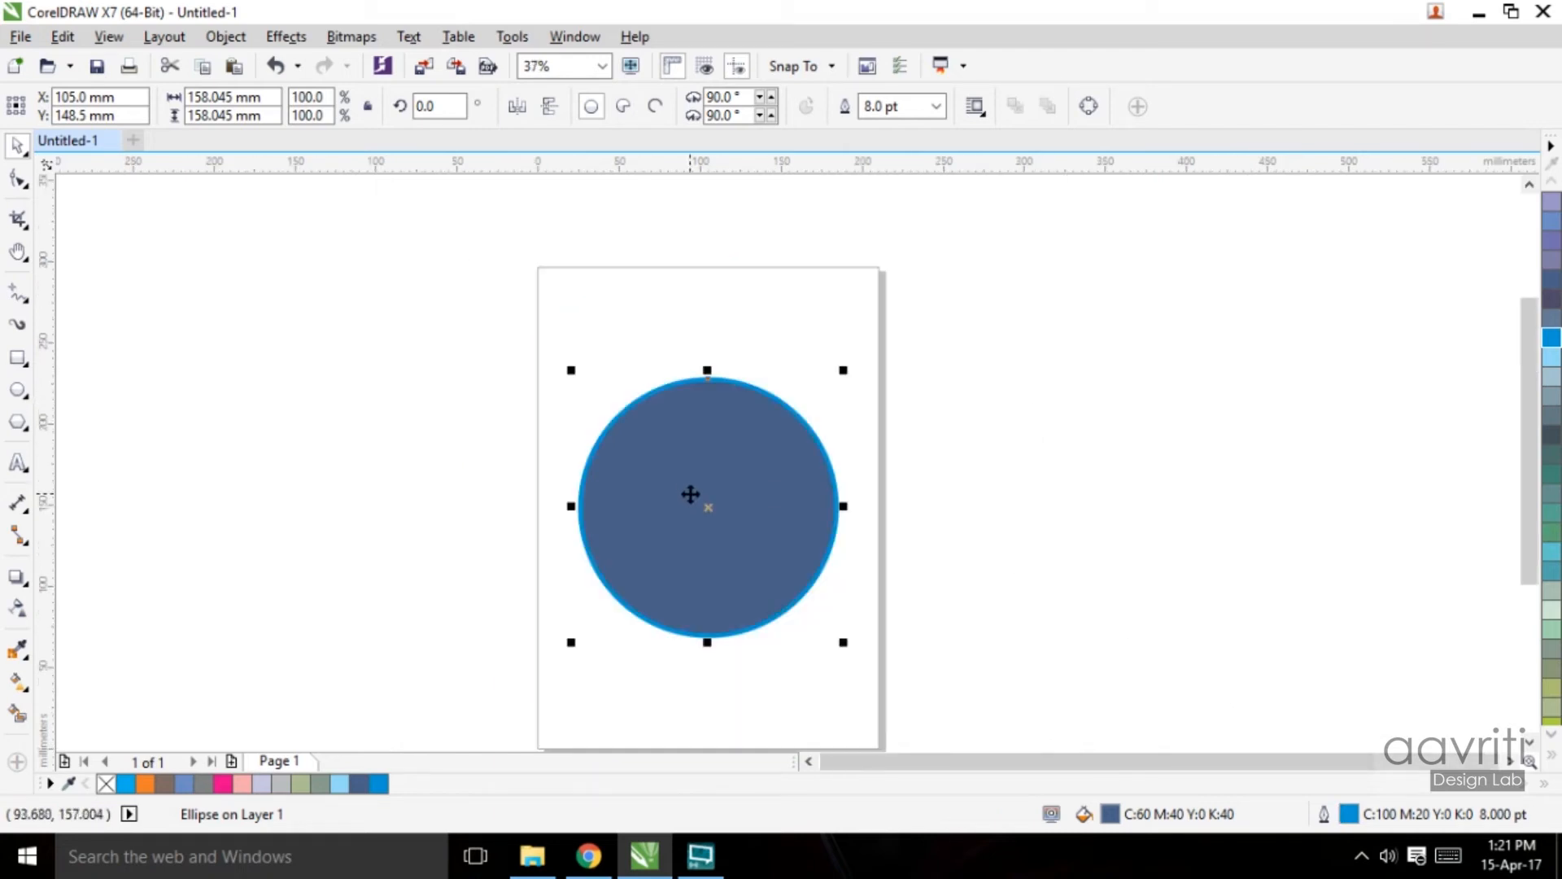
{"action": "scroll", "coordinate": [694, 529], "scroll_direction": "up", "scroll_amount": 2}
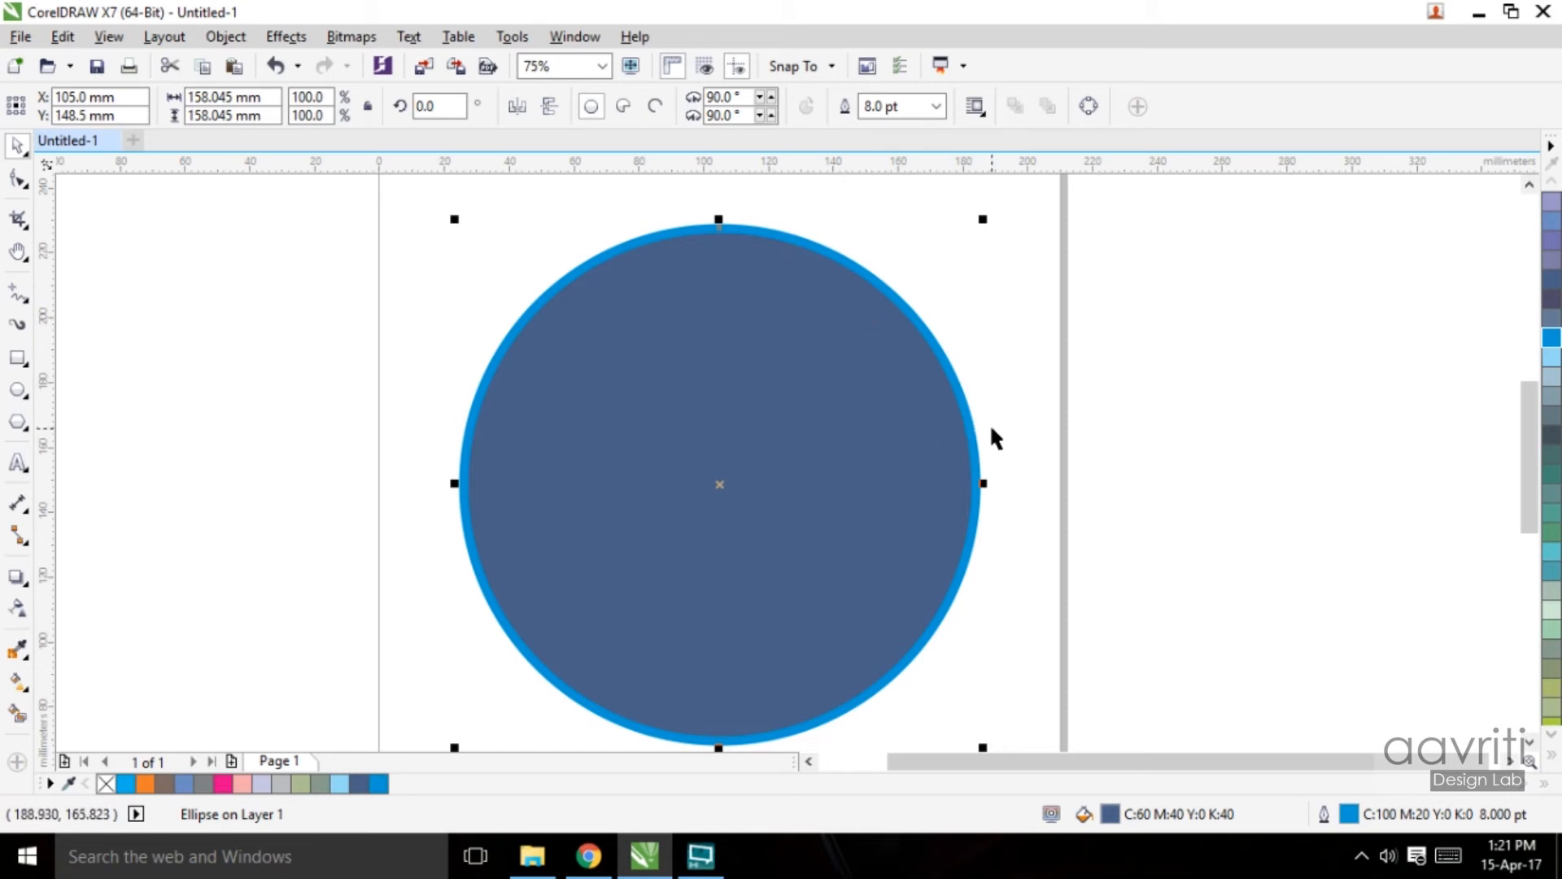
{"action": "right_click", "coordinate": [1552, 534]}
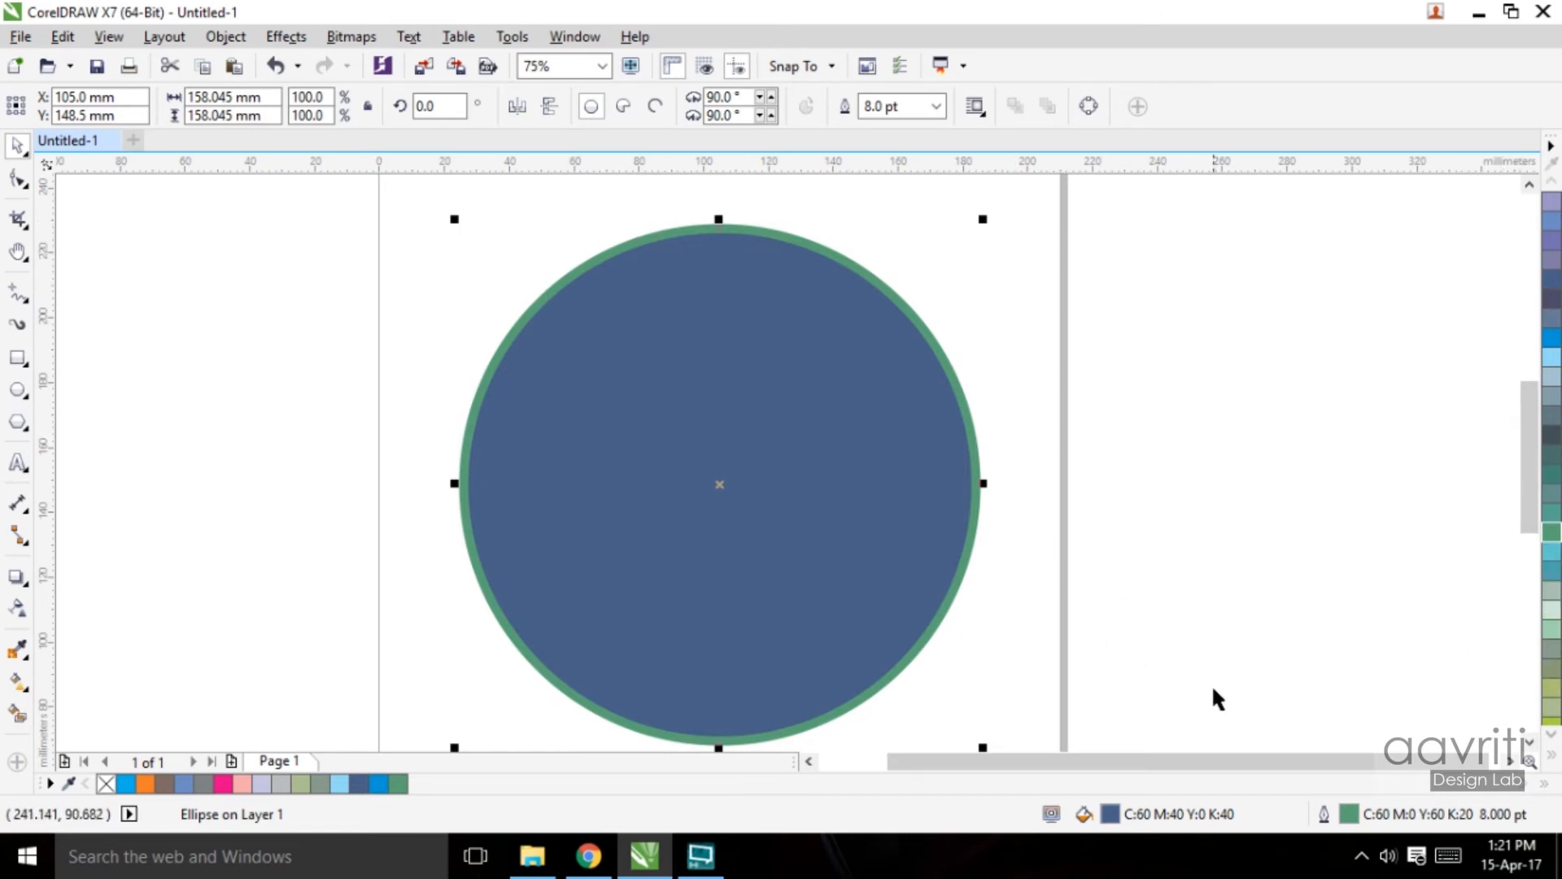
{"action": "left_click", "coordinate": [446, 606]}
{"action": "scroll", "coordinate": [746, 441], "scroll_direction": "down", "scroll_amount": 1}
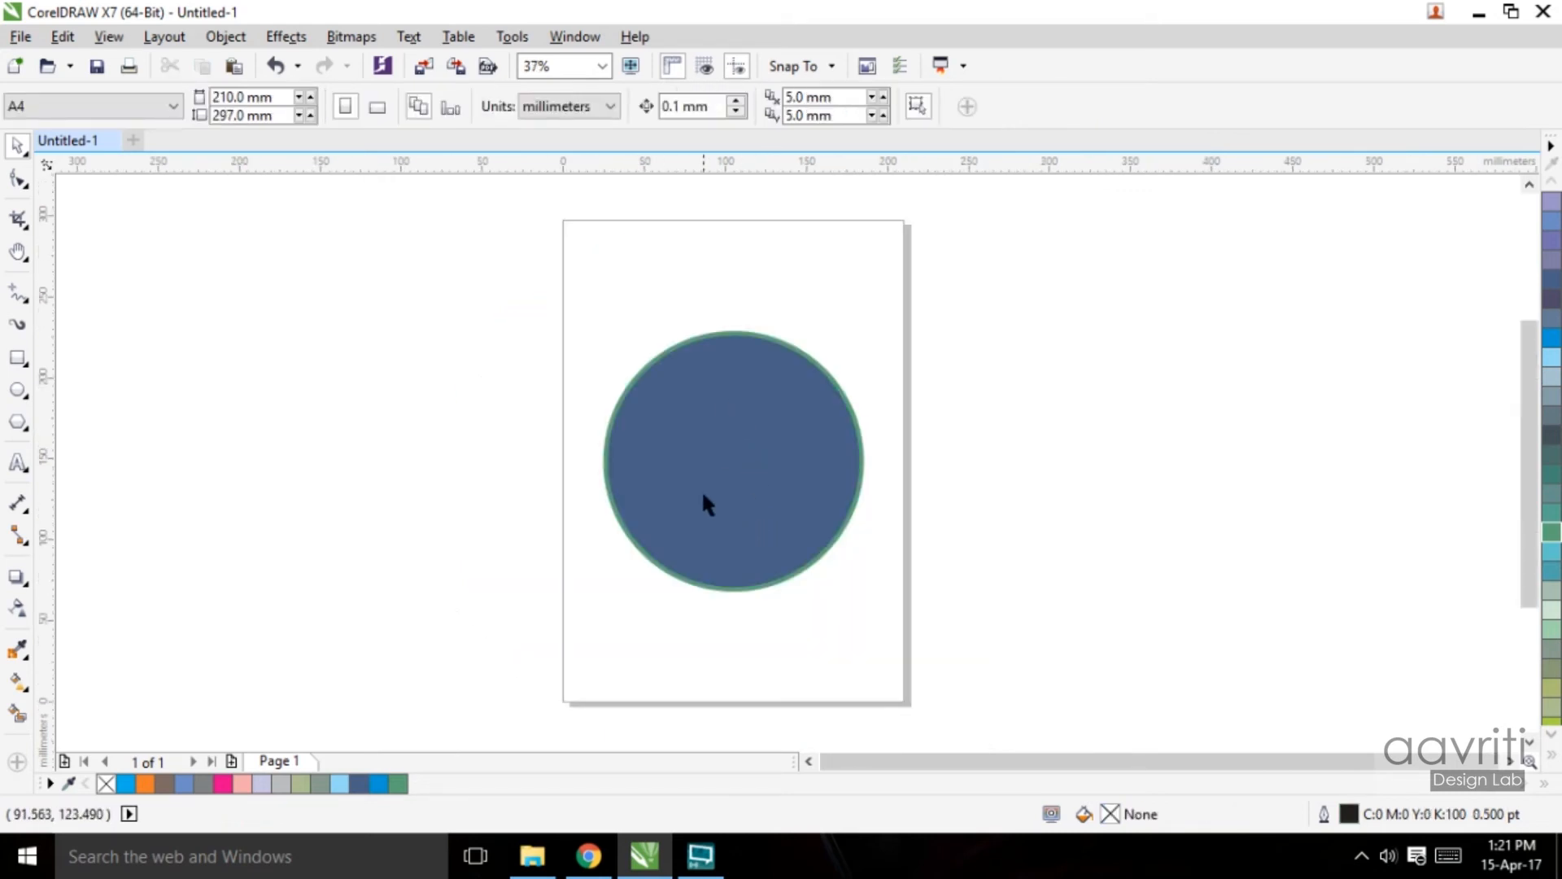